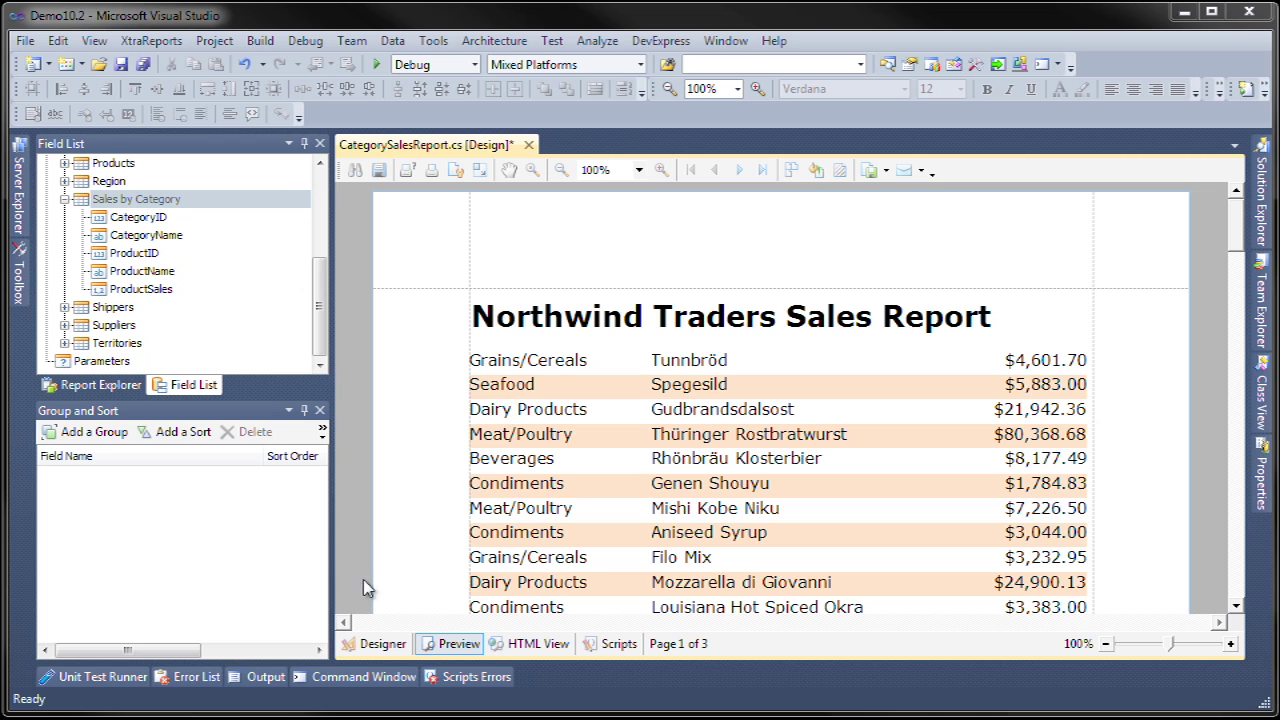
# Return the report to design view and add a group on the CategoryName field.
pyautogui.click(368, 645)
pyautogui.click(100, 433)
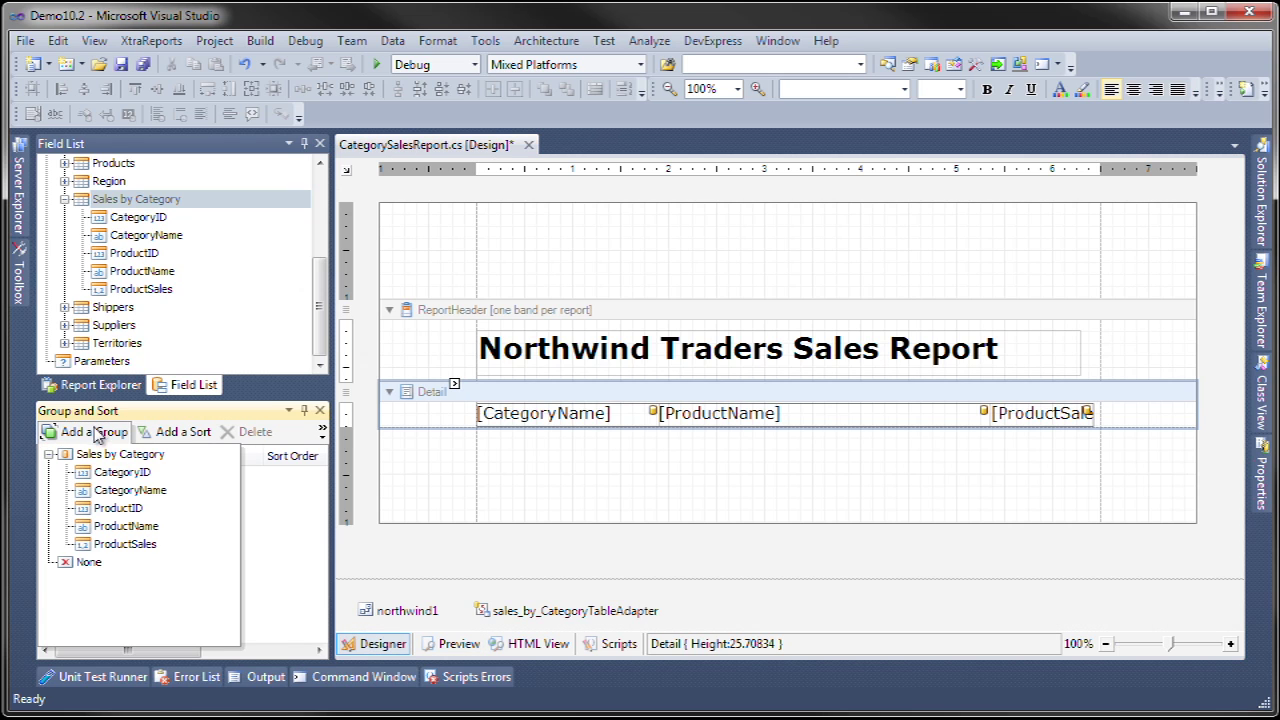
pyautogui.click(130, 490)
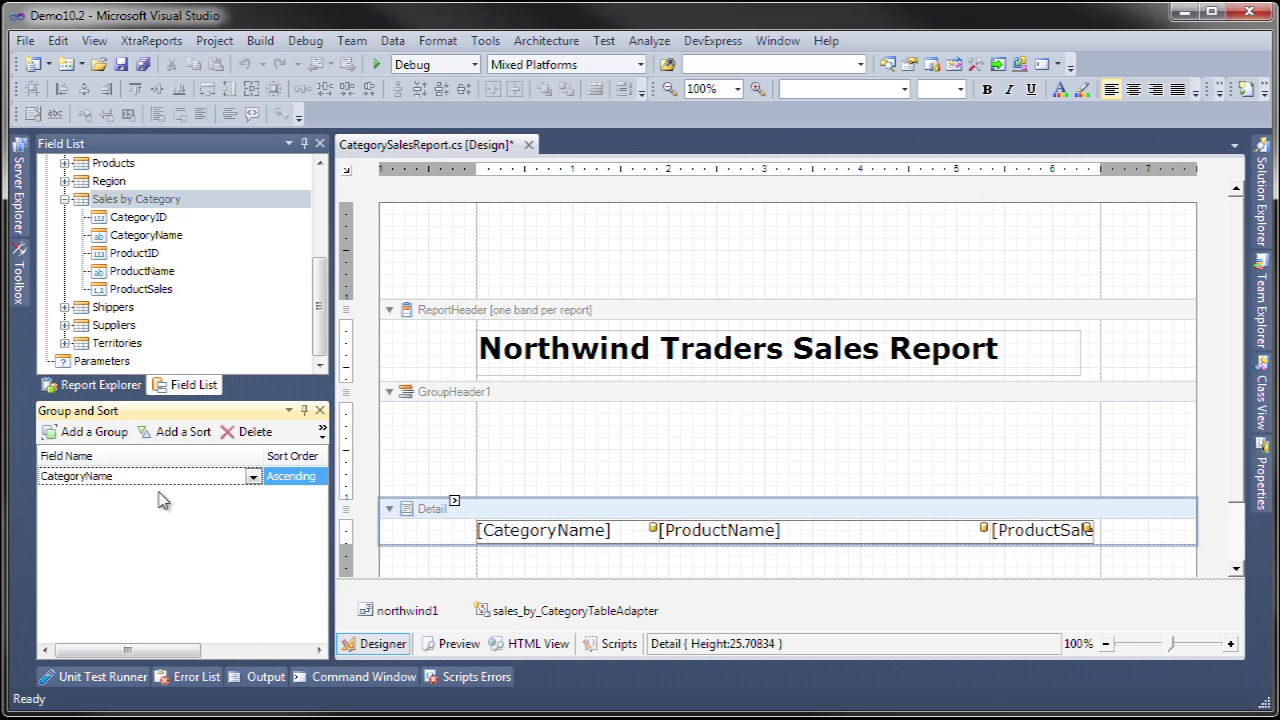
# Place the CategoryName field in the group header at about 403 × 50 and add an XRLabel about 247 × 50 beside it.
pyautogui.moveTo(165, 244); pyautogui.dragTo(869, 476)
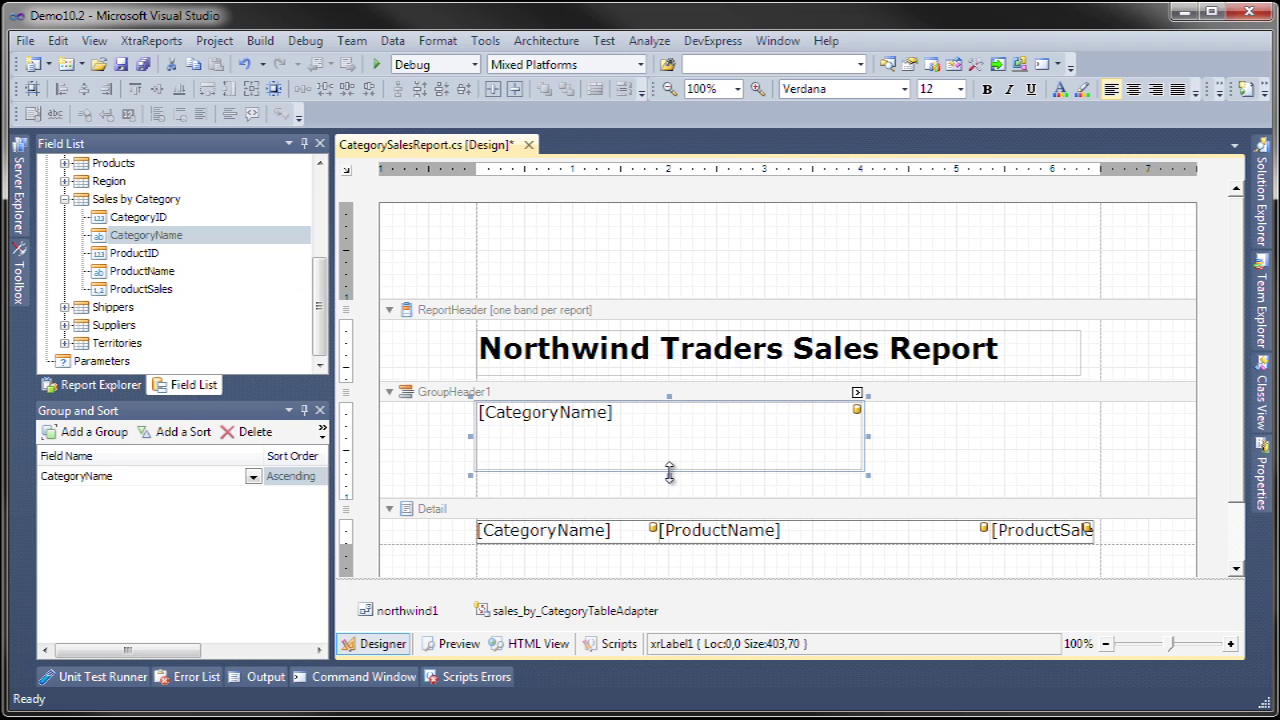
pyautogui.moveTo(670, 474); pyautogui.dragTo(670, 455)
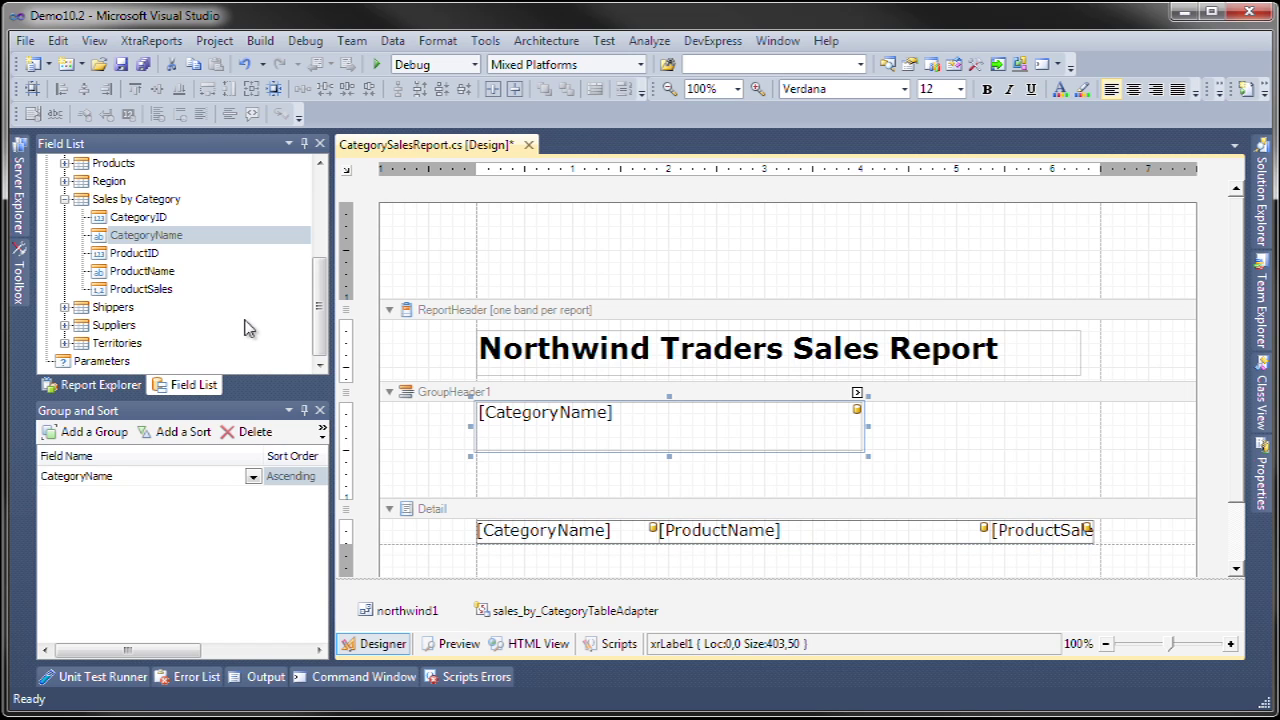
pyautogui.moveTo(18, 280)
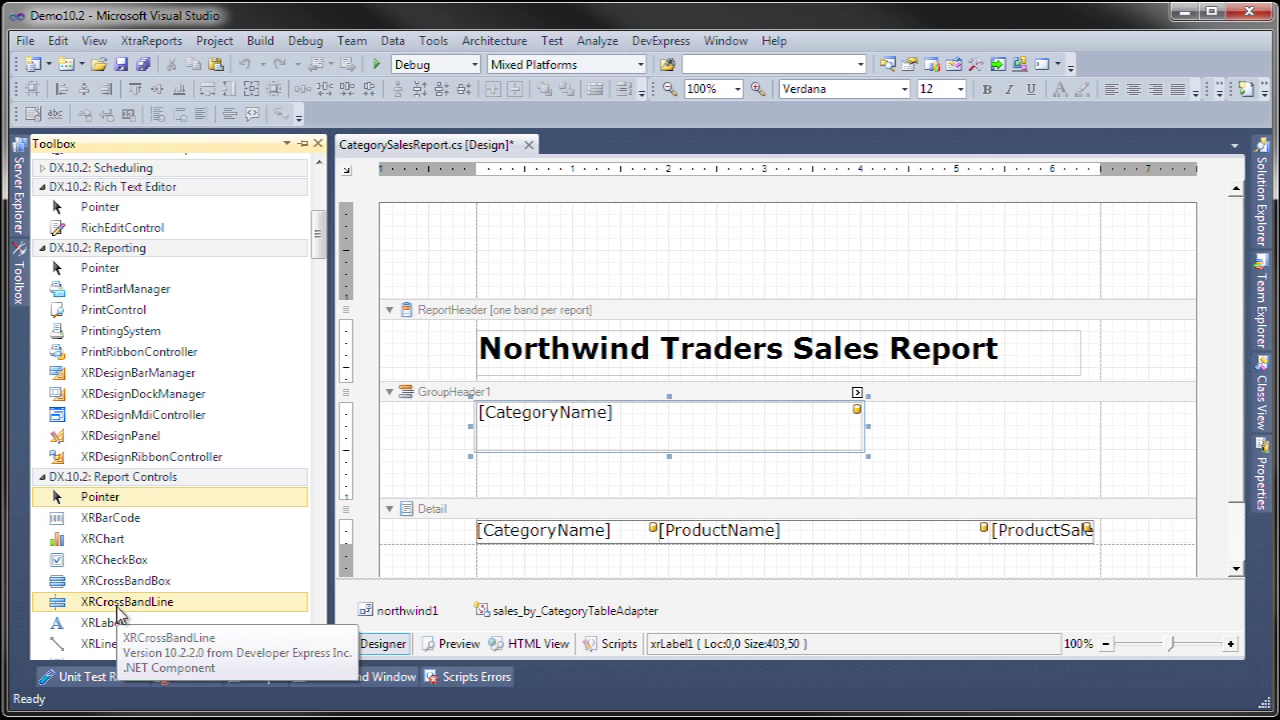
pyautogui.moveTo(118, 622); pyautogui.dragTo(1100, 455)
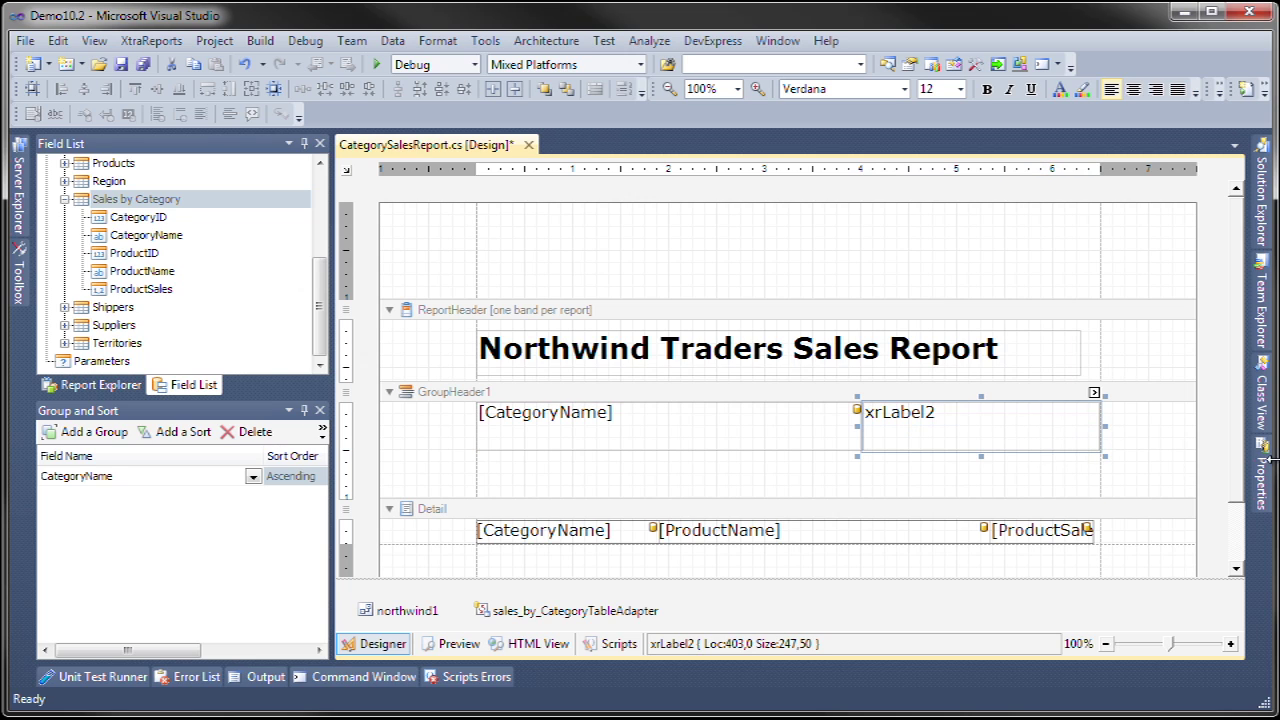
# Start a summary for the new group header label and bind it to ProductSales from Sales by Category.
pyautogui.moveTo(1264, 460)
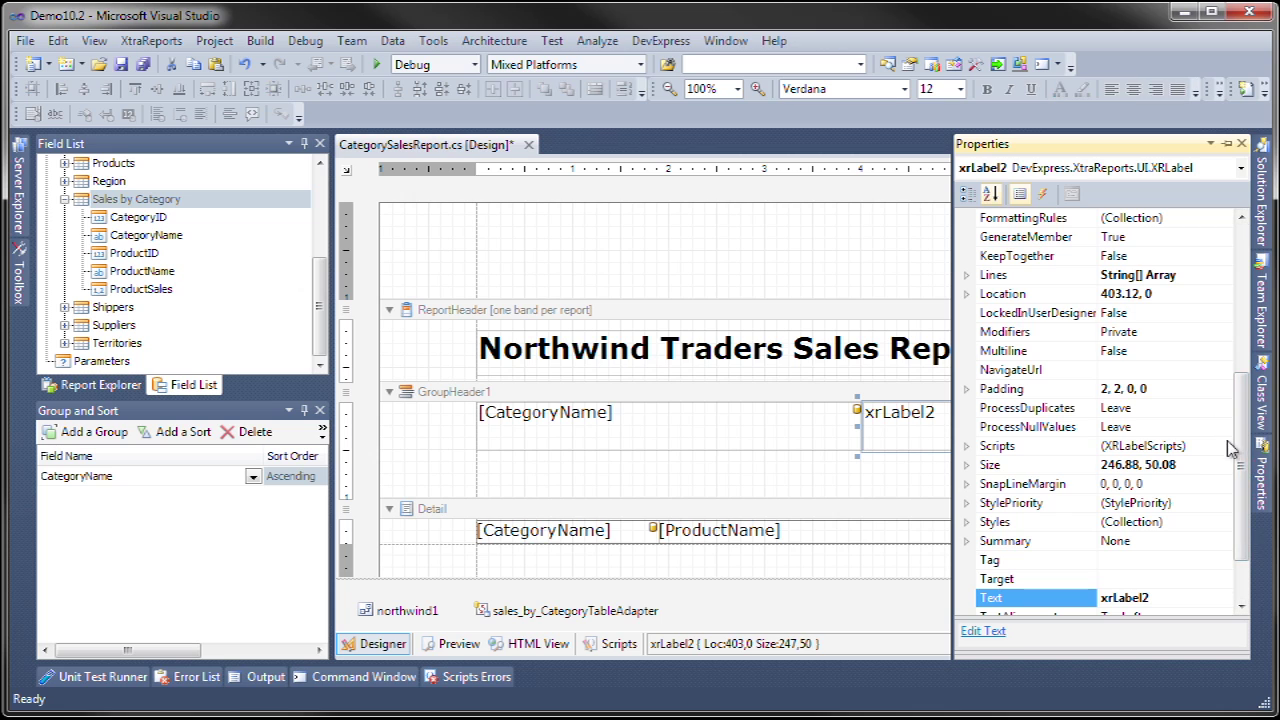
pyautogui.scroll(1, 1228, 460)
pyautogui.scroll(-1, 1222, 475)
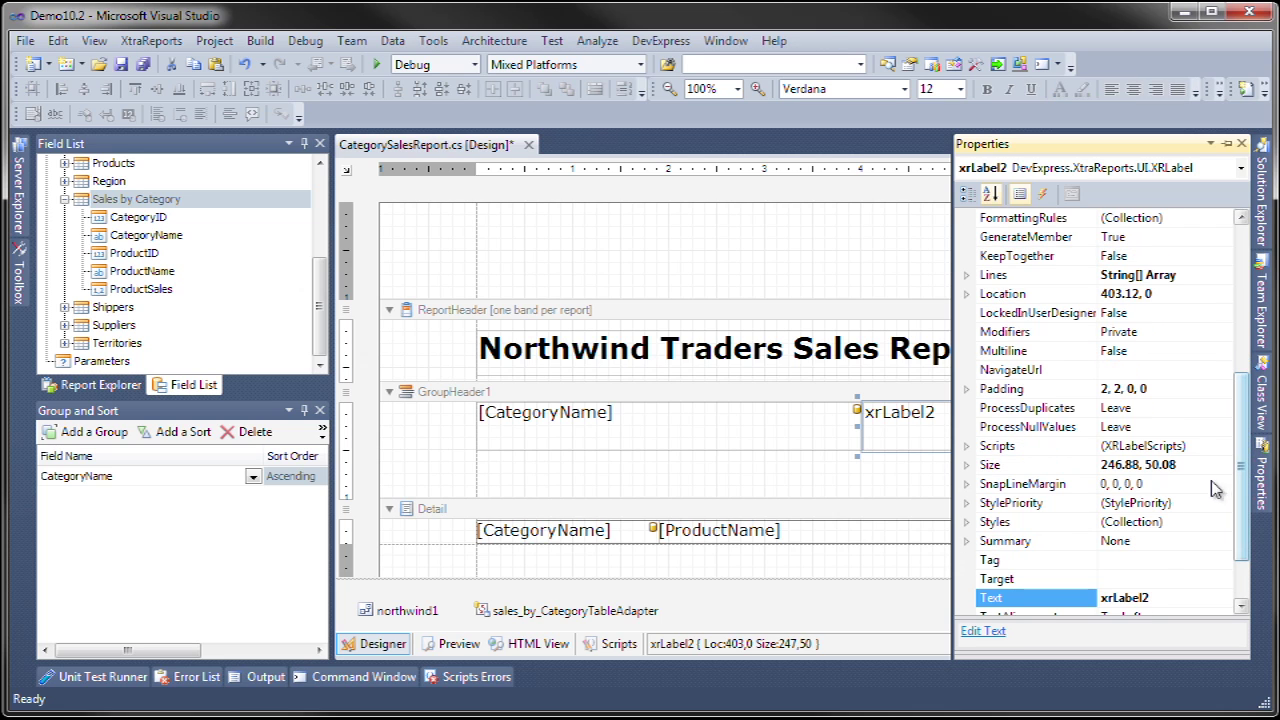
pyautogui.click(1215, 541)
pyautogui.click(1224, 541)
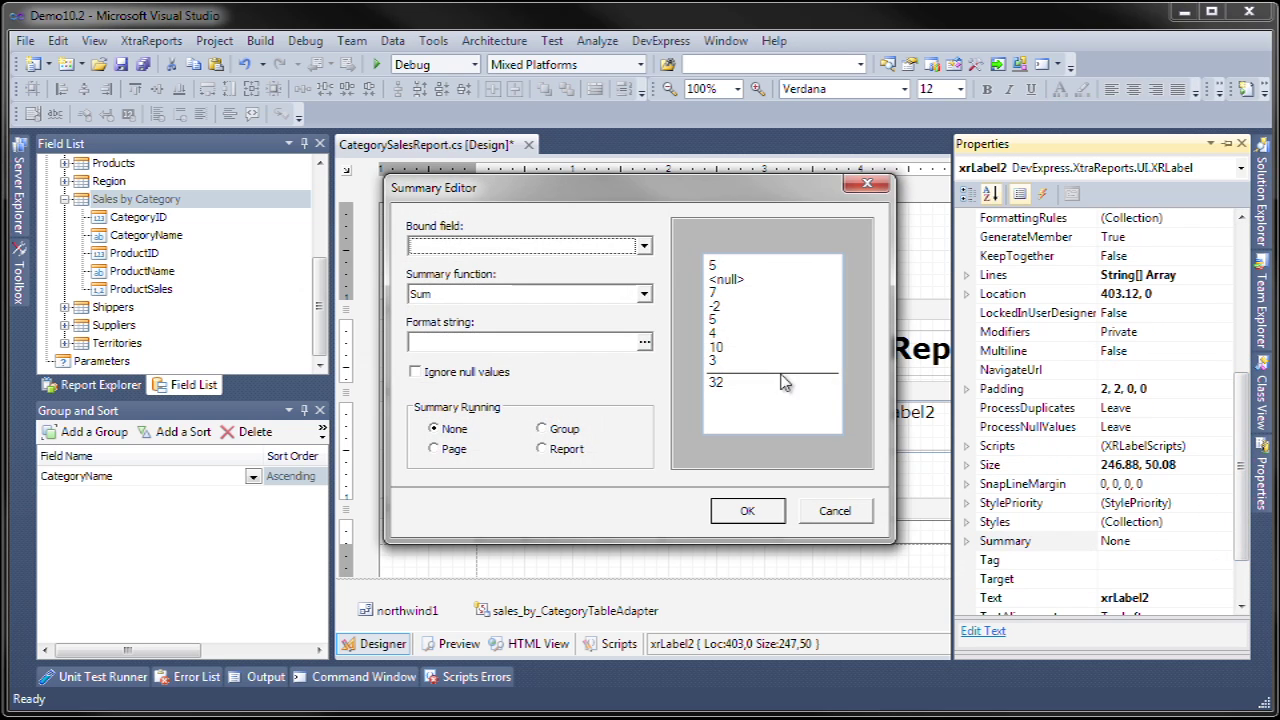
pyautogui.click(643, 249)
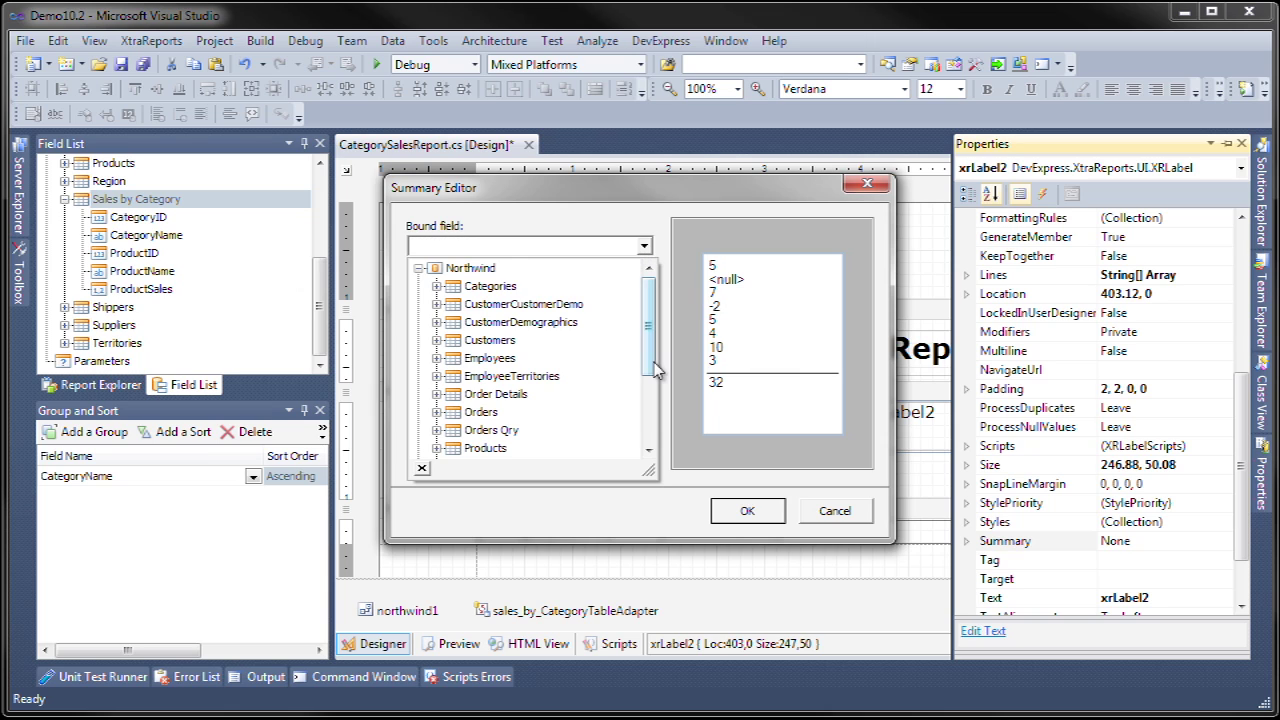
pyautogui.scroll(-3, 590, 400)
pyautogui.click(436, 358)
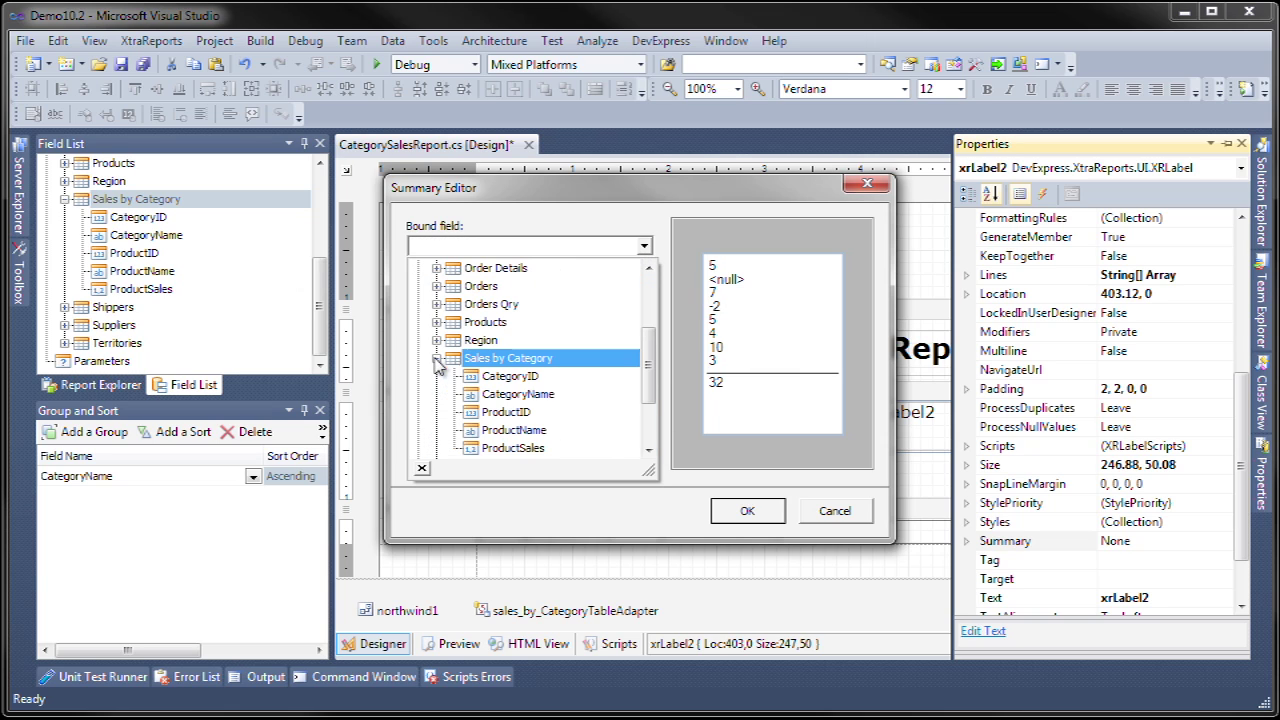
pyautogui.click(510, 448)
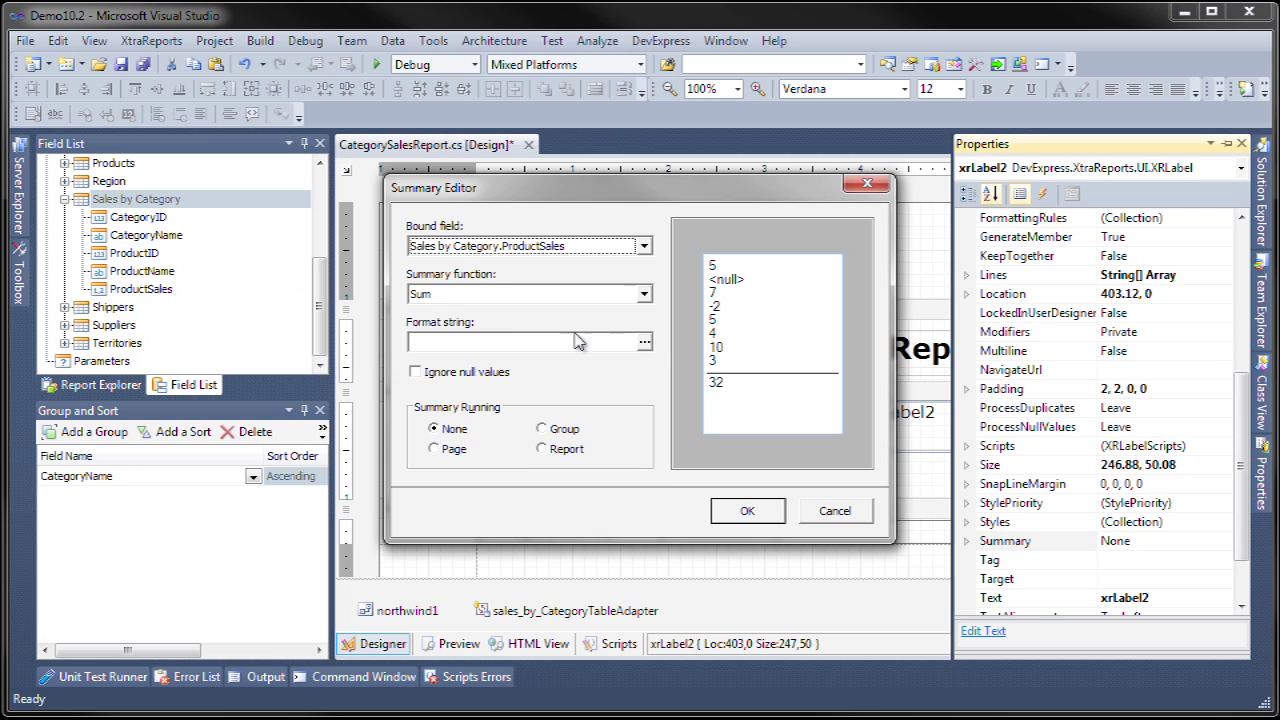
# Format the Sum summary with the currency format c, set it to run per Group, and apply it.
pyautogui.click(647, 343)
pyautogui.click(645, 343)
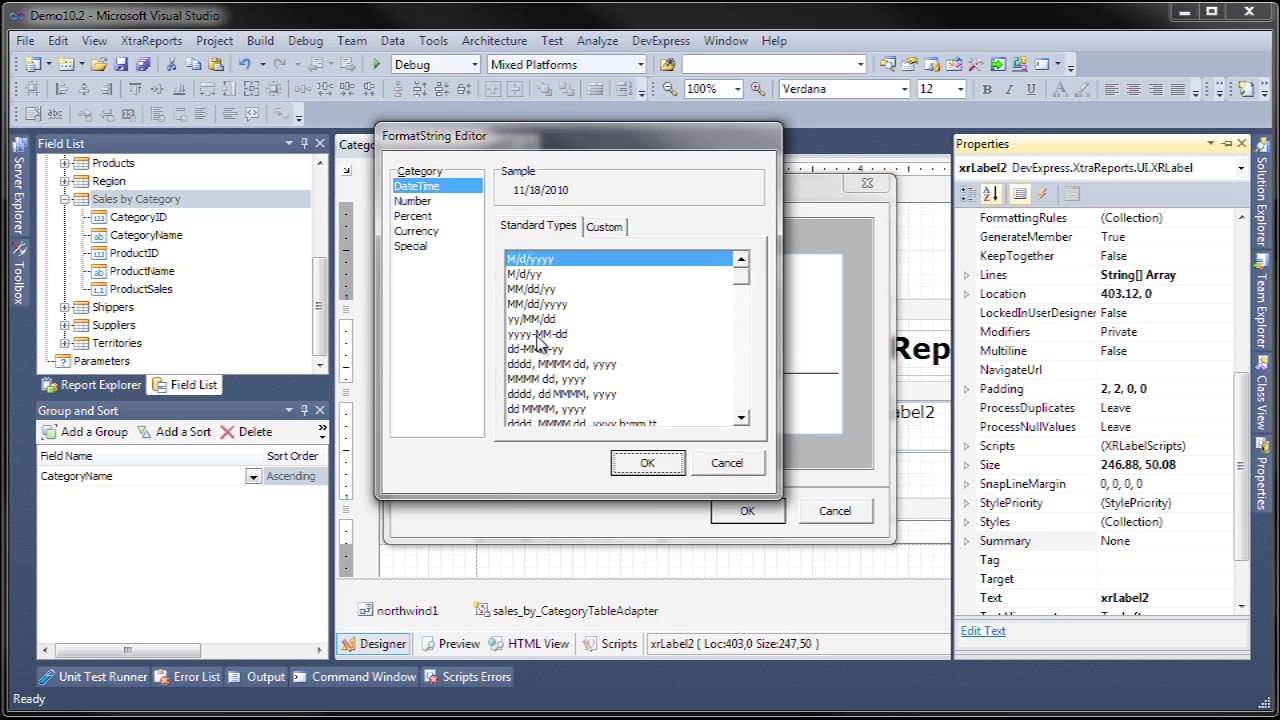
pyautogui.click(423, 232)
pyautogui.click(511, 289)
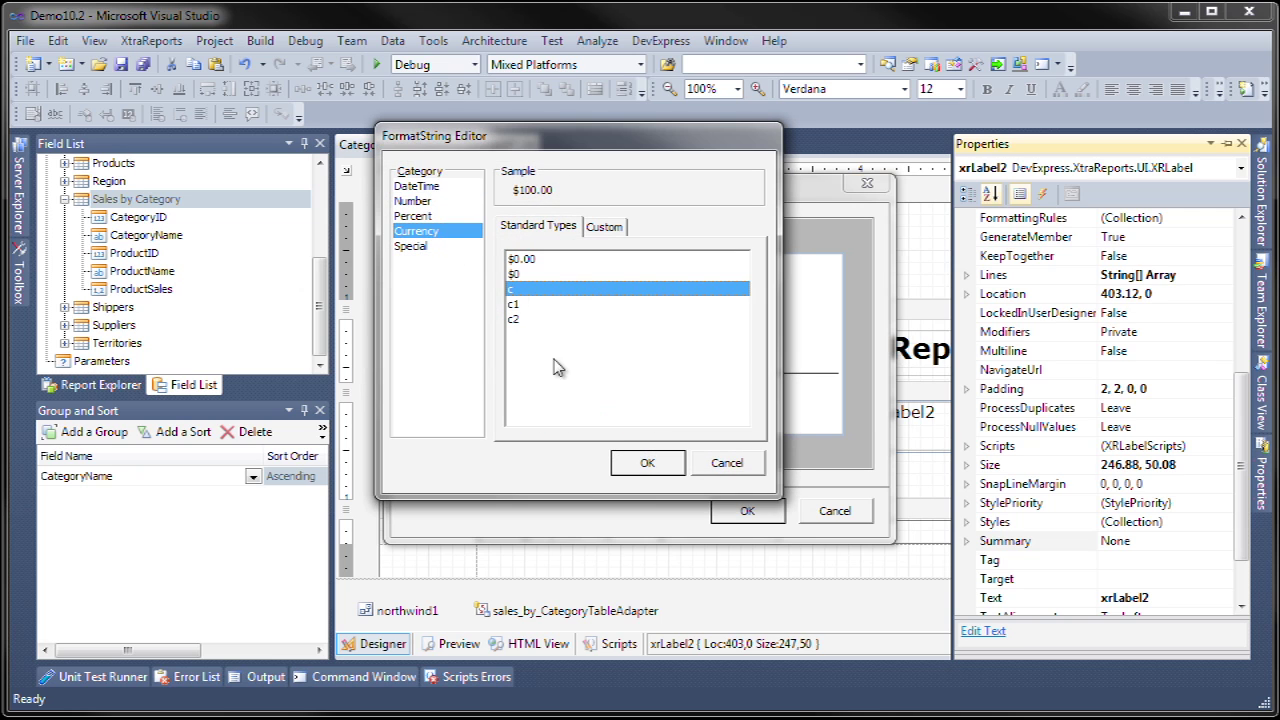
pyautogui.click(630, 457)
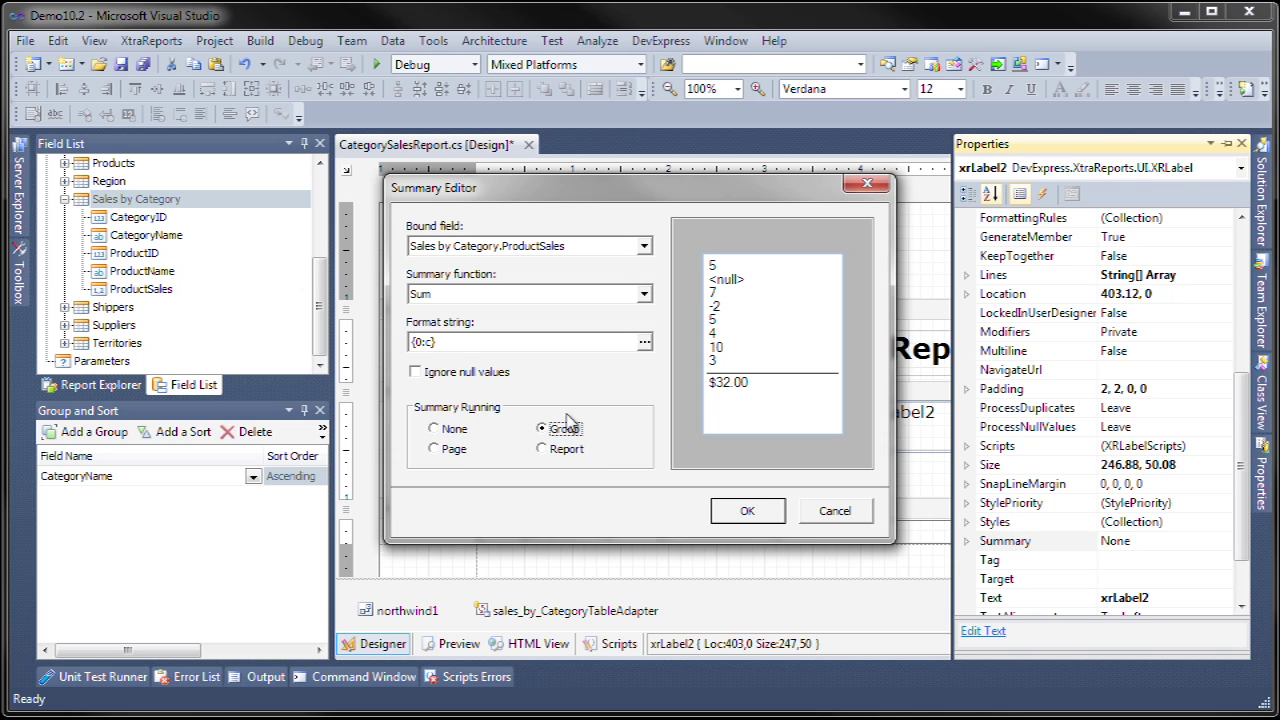
pyautogui.click(728, 514)
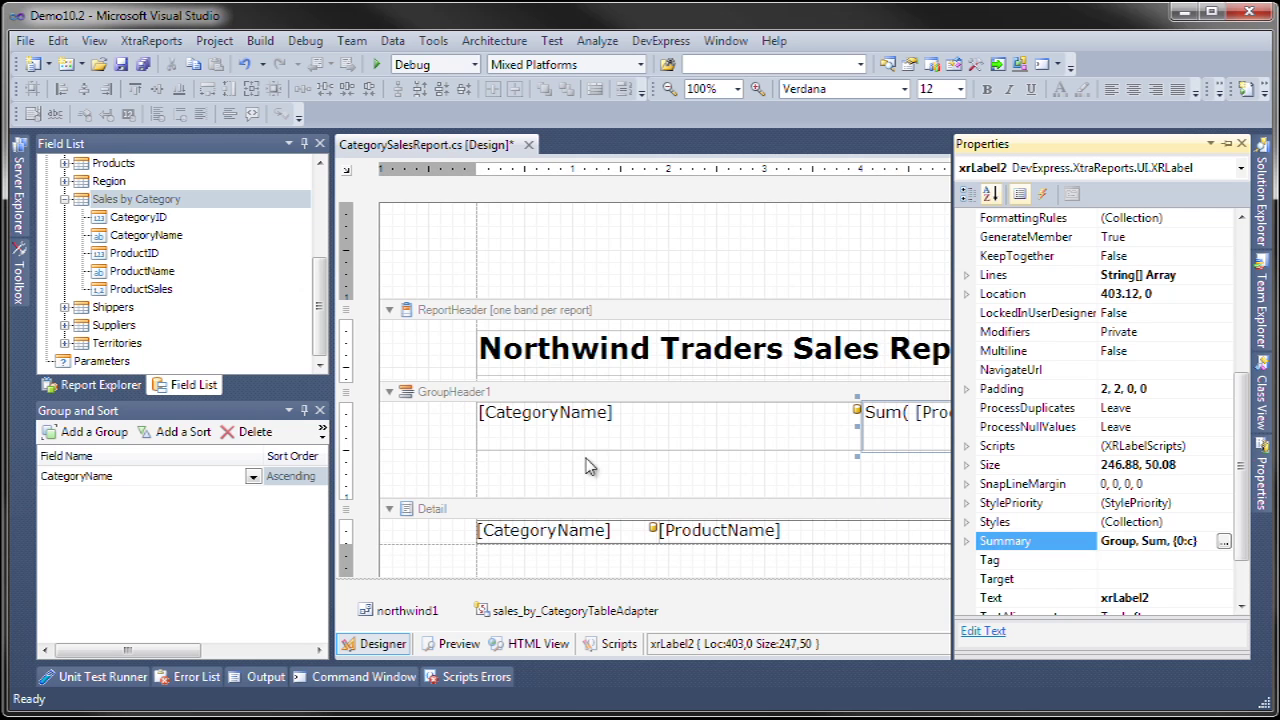
# Shrink the group header band to its labels' height and apply the xrCategoryHeader style to both labels.
pyautogui.click(615, 510)
pyautogui.moveTo(622, 496); pyautogui.dragTo(630, 453)
pyautogui.click(629, 427)
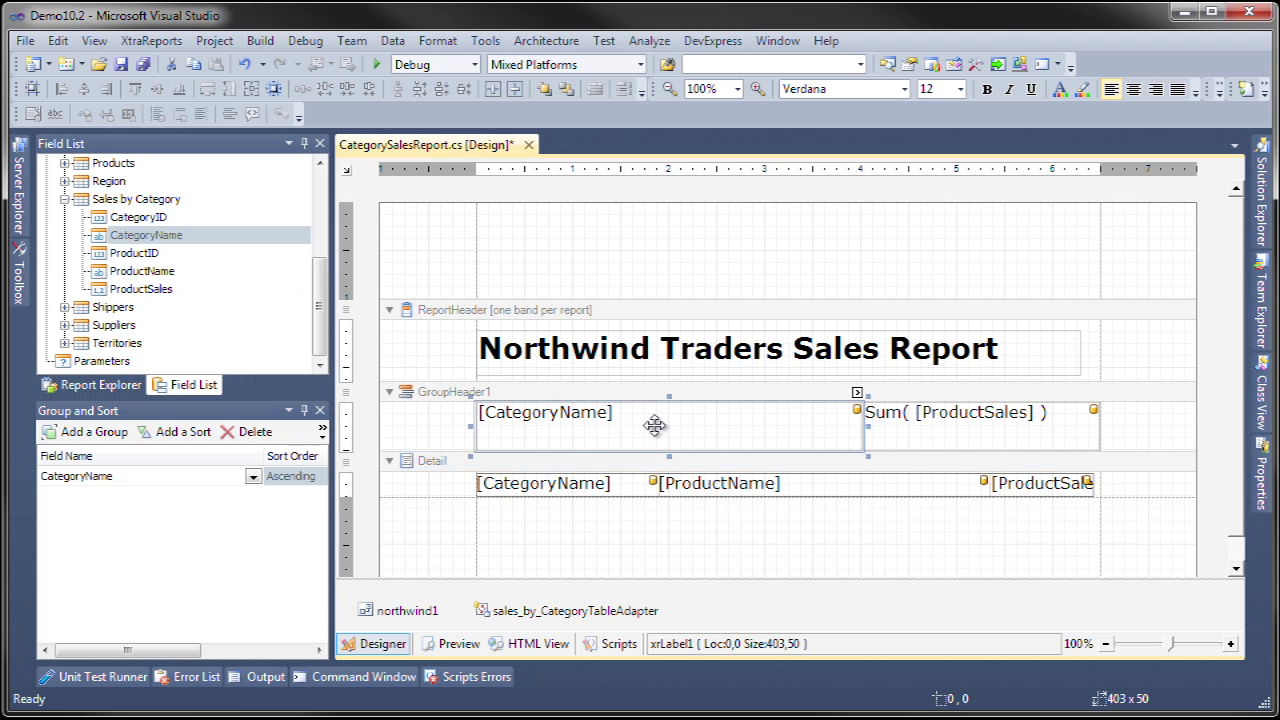
pyautogui.keyDown('ctrl'); pyautogui.click(953, 432); pyautogui.keyUp('ctrl')
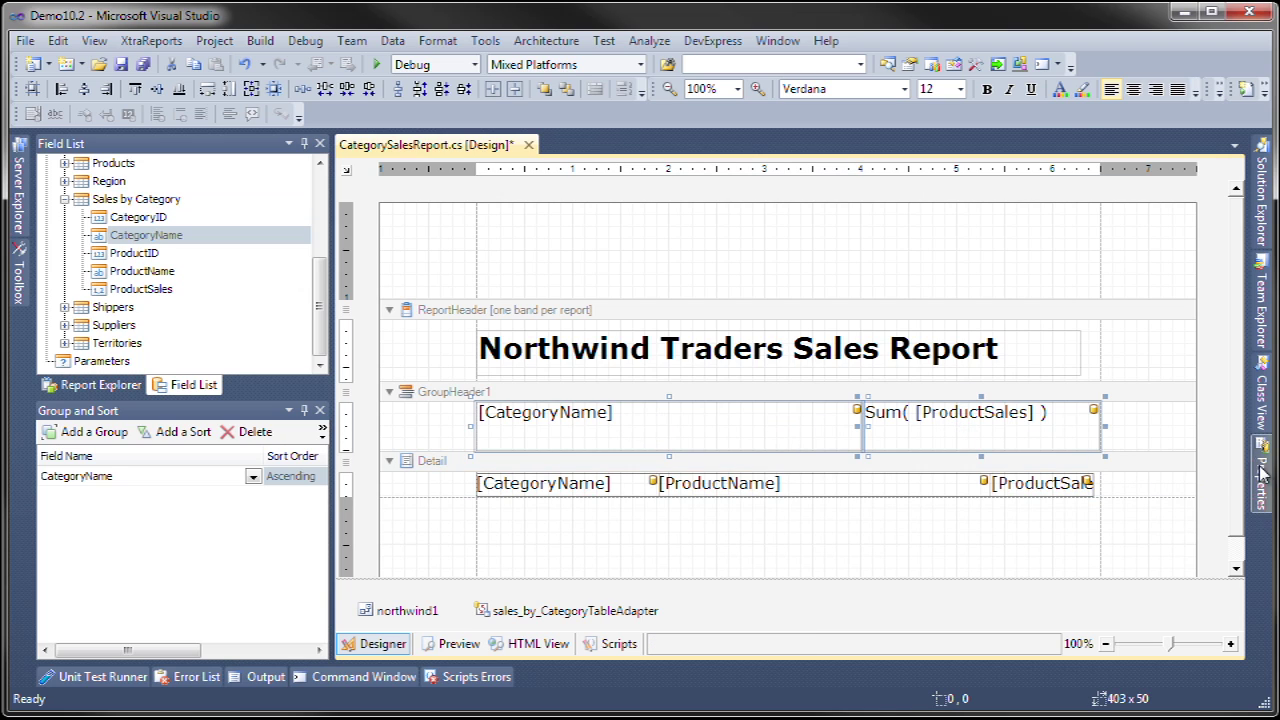
pyautogui.moveTo(1261, 474)
pyautogui.moveTo(1238, 452); pyautogui.dragTo(1238, 565)
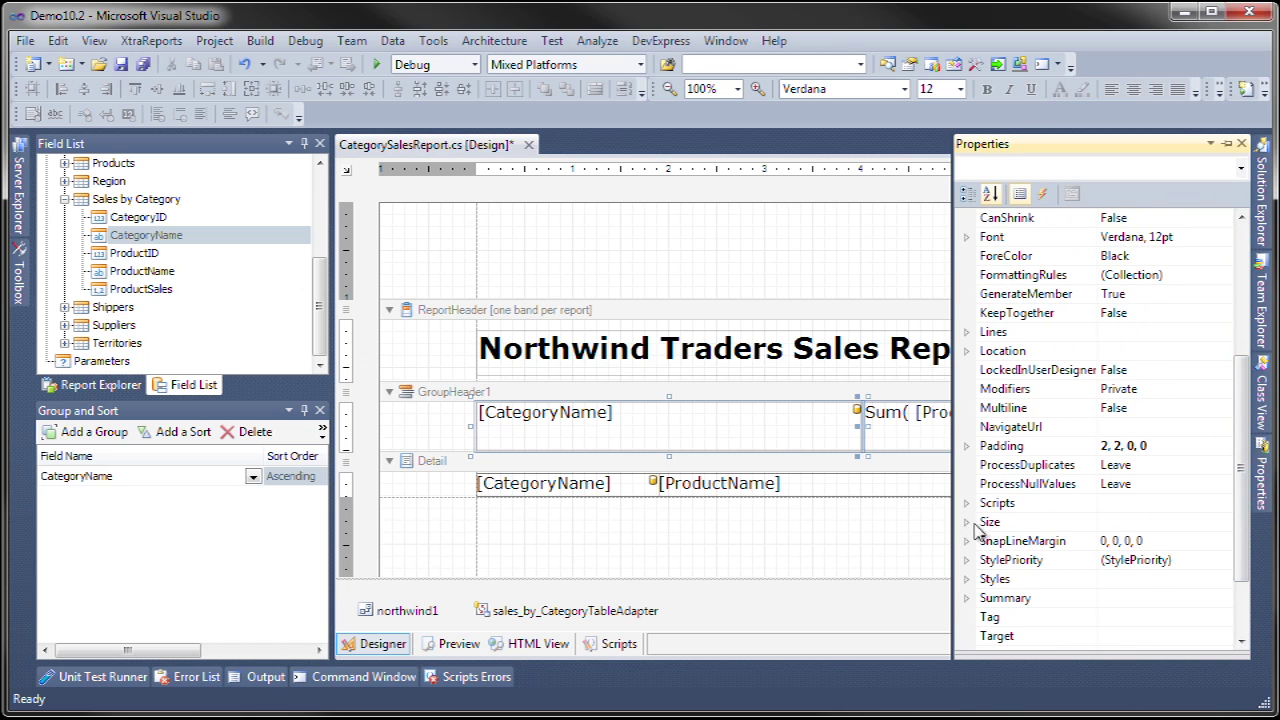
pyautogui.click(966, 579)
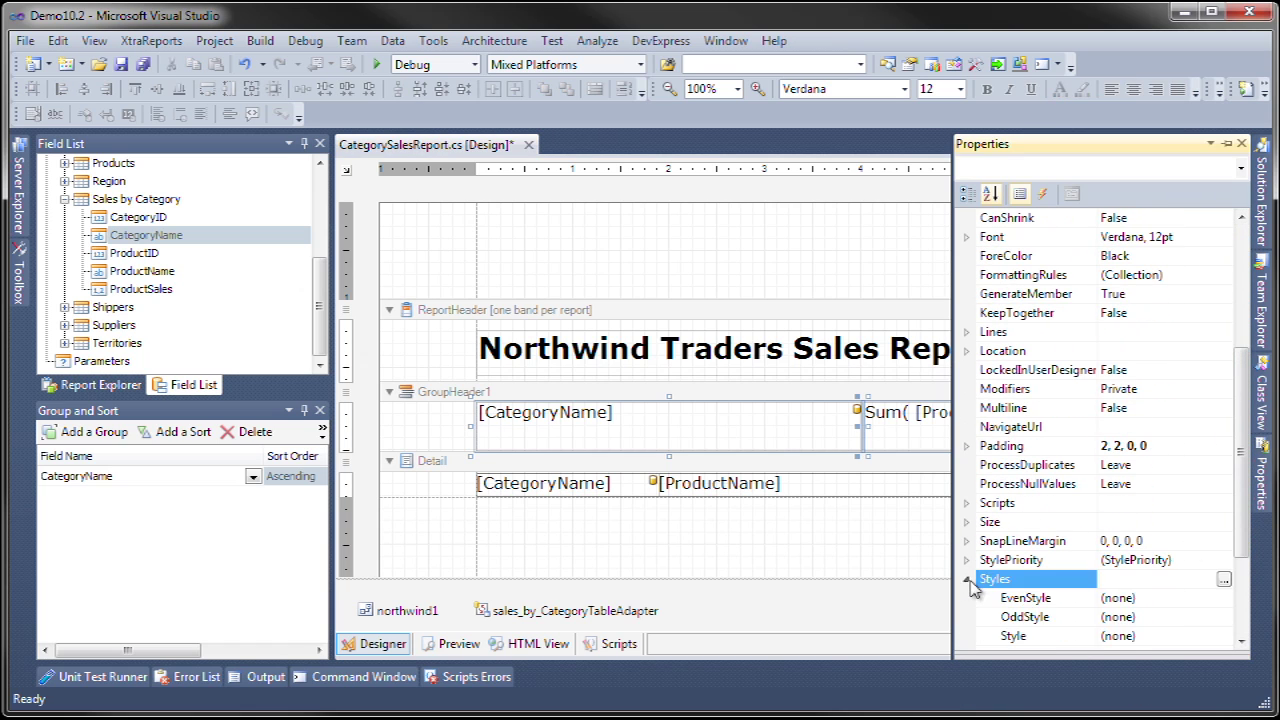
pyautogui.moveTo(1240, 558); pyautogui.dragTo(1237, 602)
pyautogui.click(1206, 522)
pyautogui.click(1222, 522)
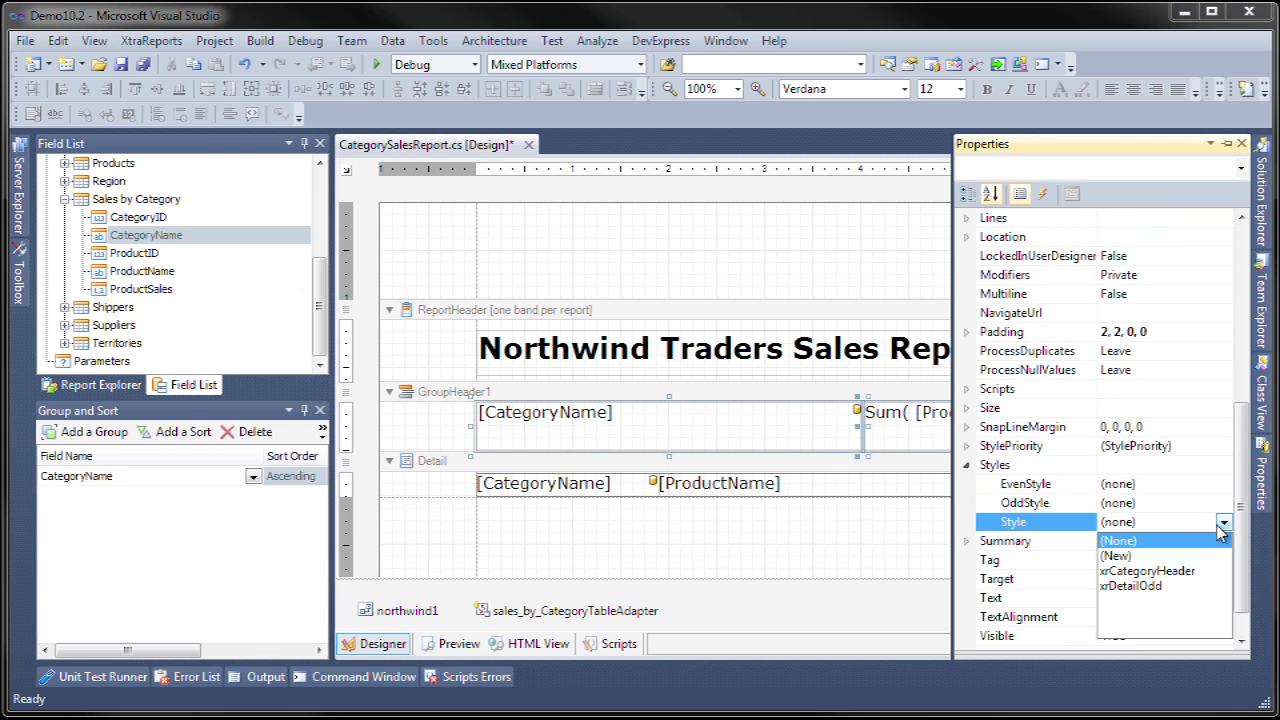
pyautogui.click(1148, 571)
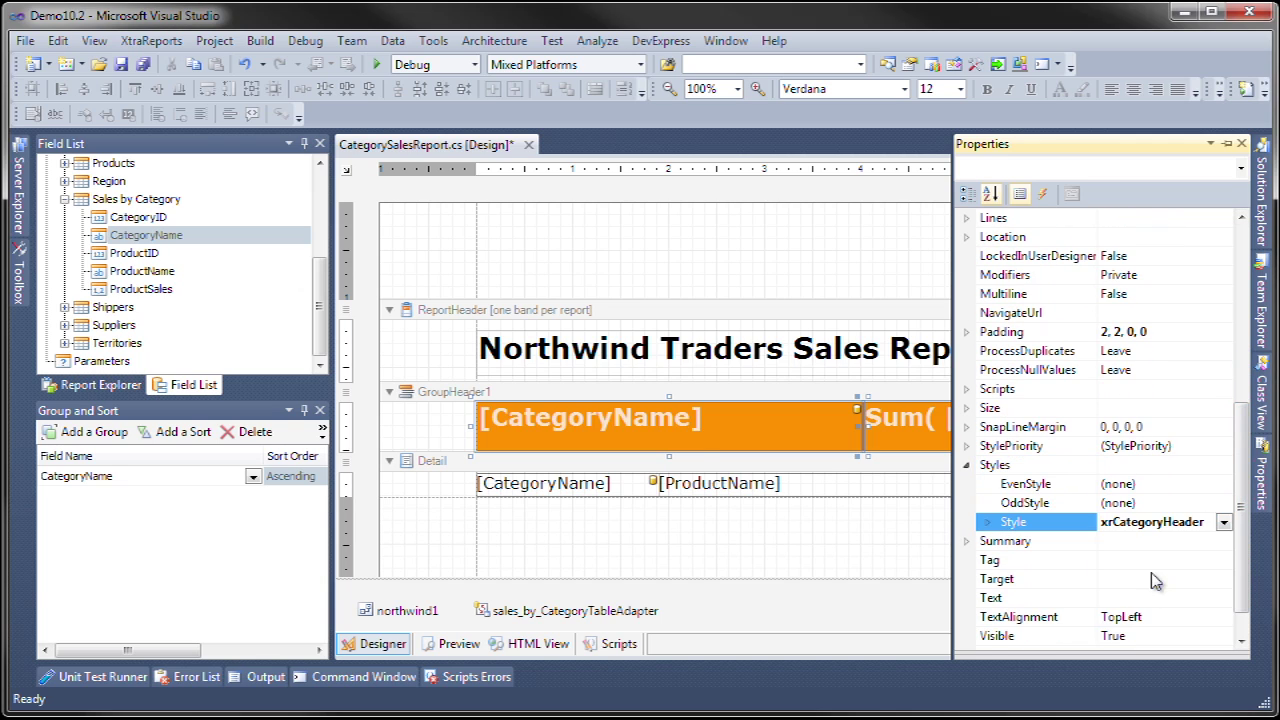
# Set the text alignment of the CategoryName label in the group header to middle left.
pyautogui.click(594, 433)
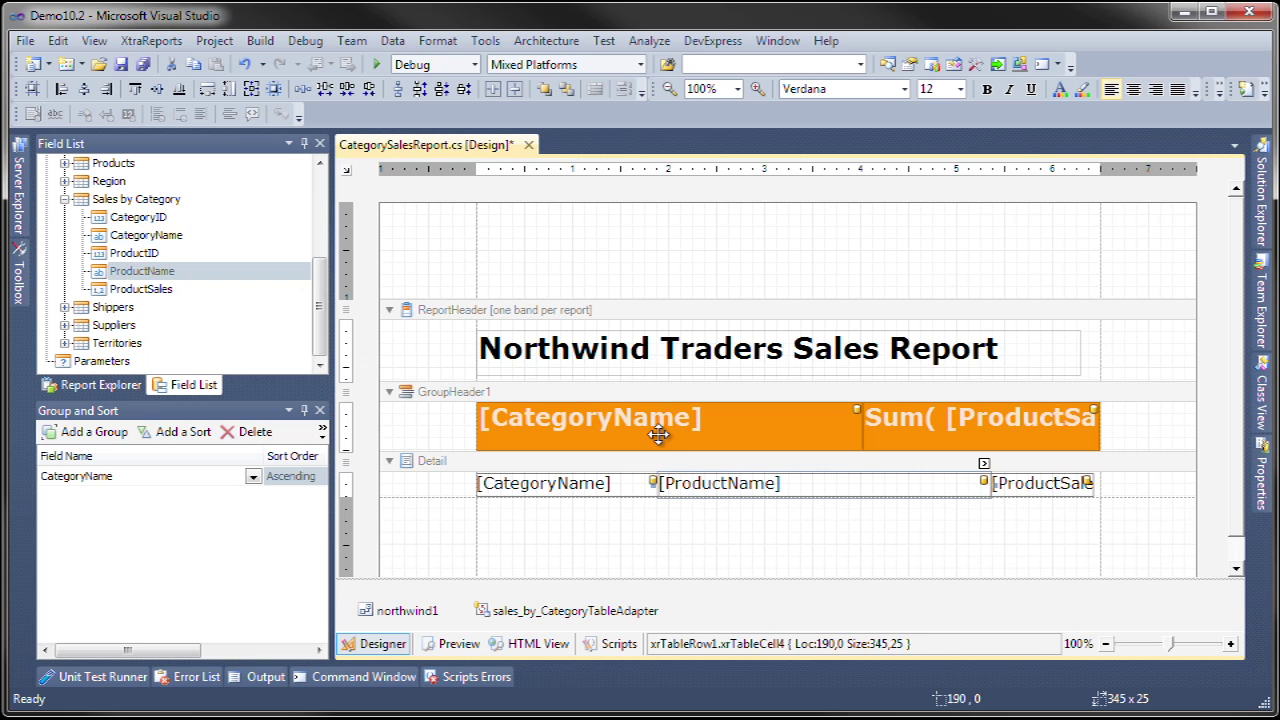
pyautogui.click(1255, 500)
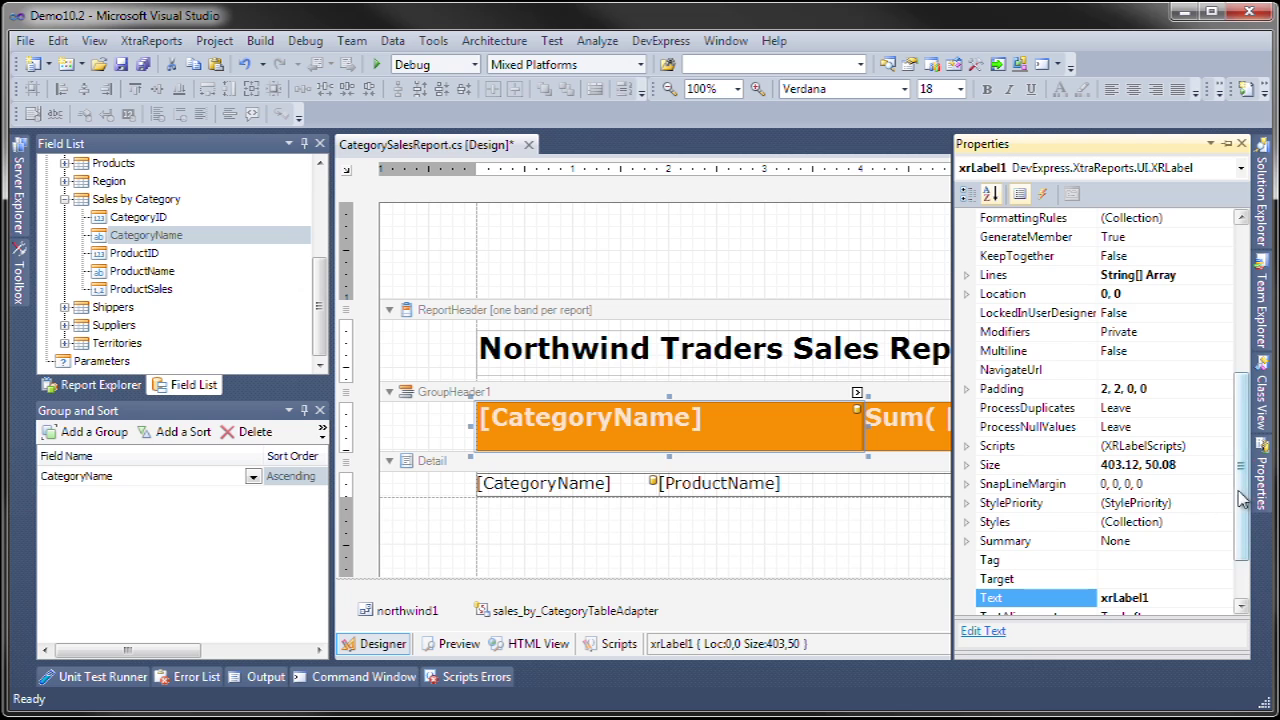
pyautogui.moveTo(1240, 500); pyautogui.dragTo(1241, 520)
pyautogui.click(1215, 545)
pyautogui.click(1223, 541)
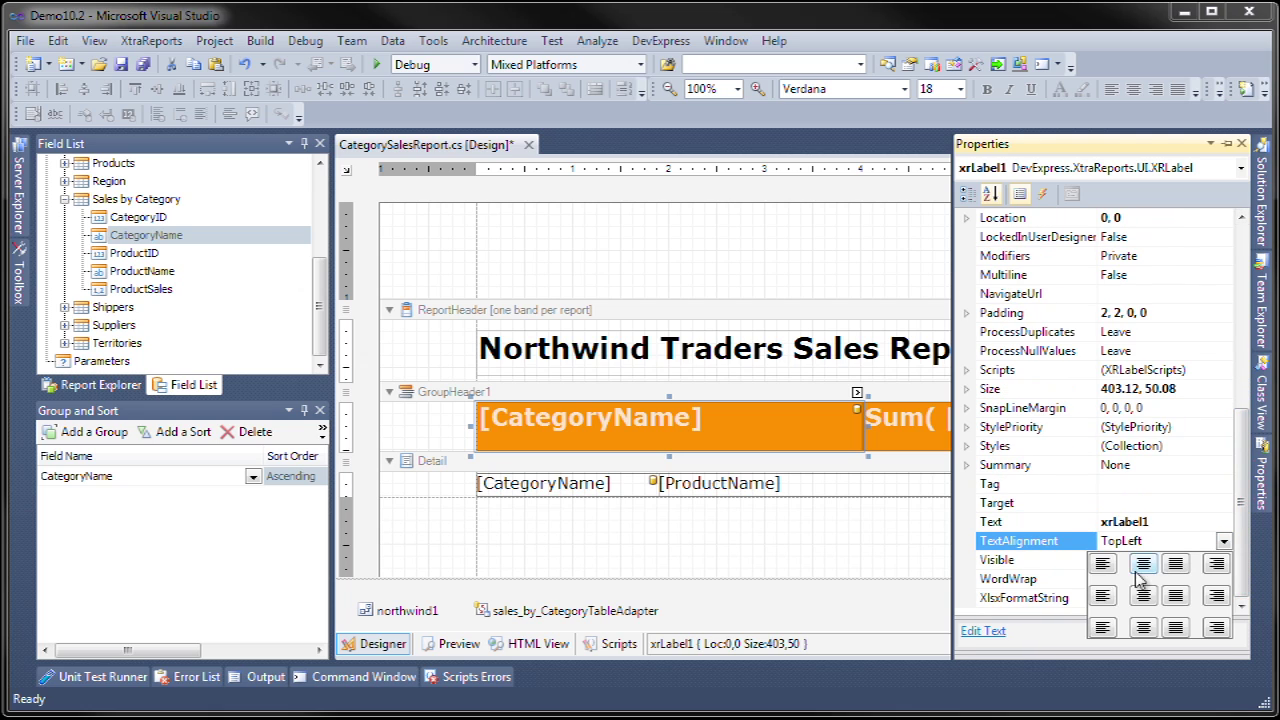
pyautogui.click(1102, 595)
# Set the text alignment of the ProductSales sum label in the group header to middle right.
pyautogui.click(907, 444)
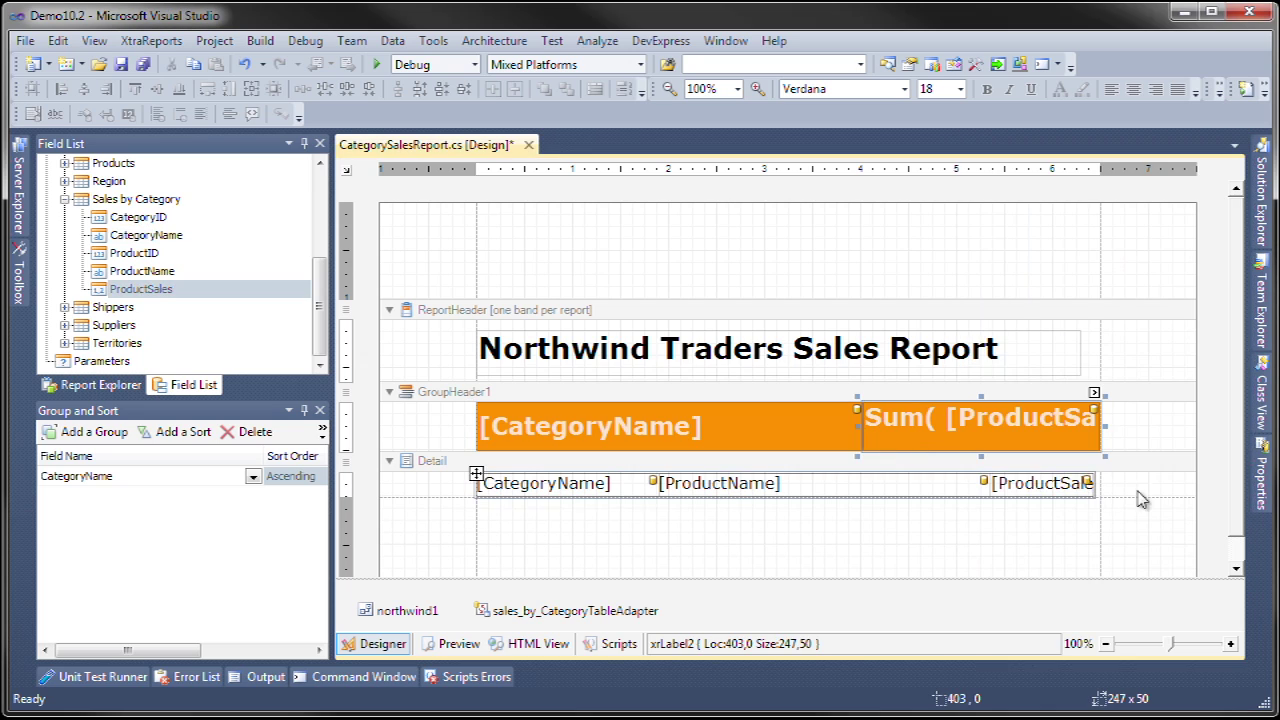
pyautogui.moveTo(1263, 487)
pyautogui.click(1223, 541)
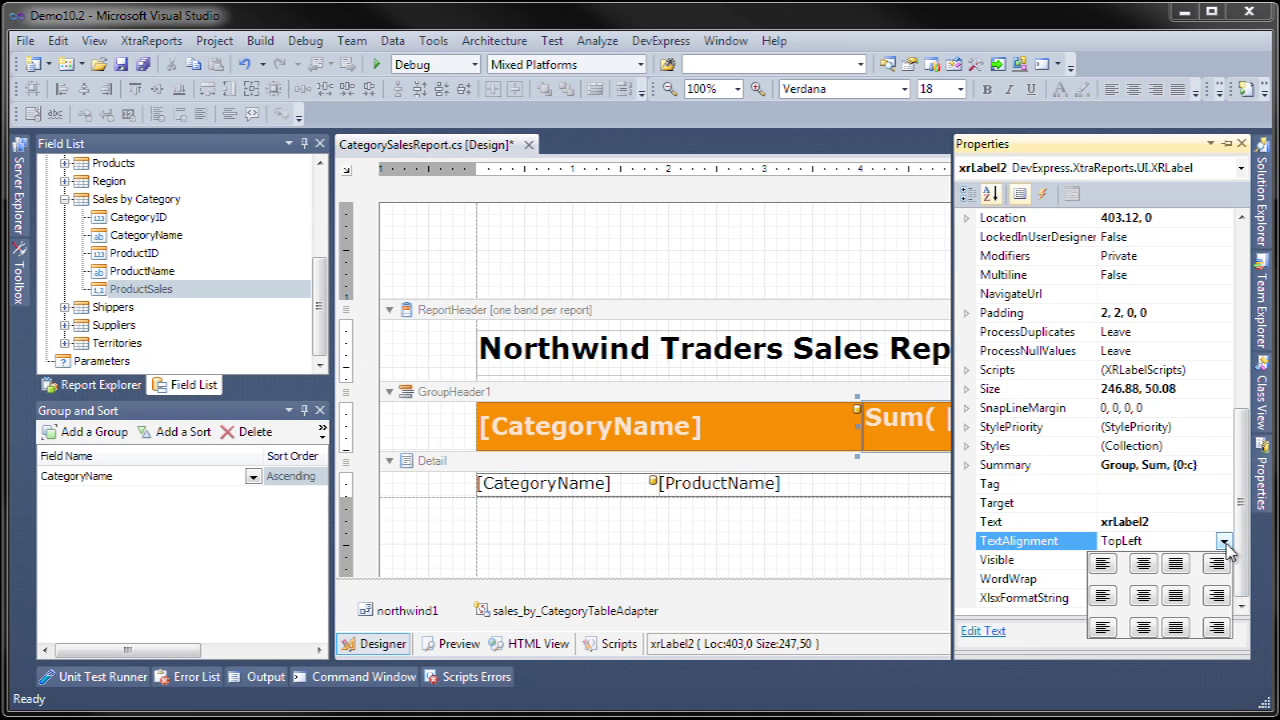
pyautogui.click(1216, 595)
pyautogui.click(660, 532)
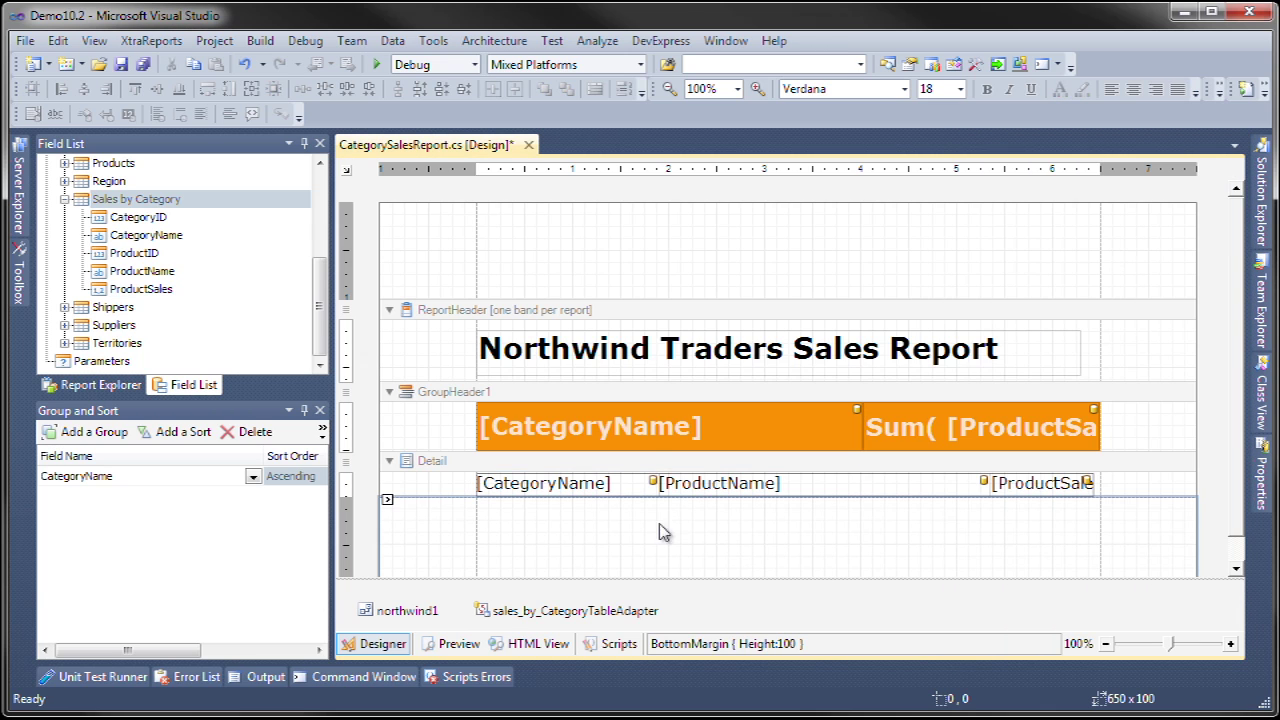
# Set the text binding of the detail row's CategoryName cell to None and preview the grouped report.
pyautogui.click(593, 488)
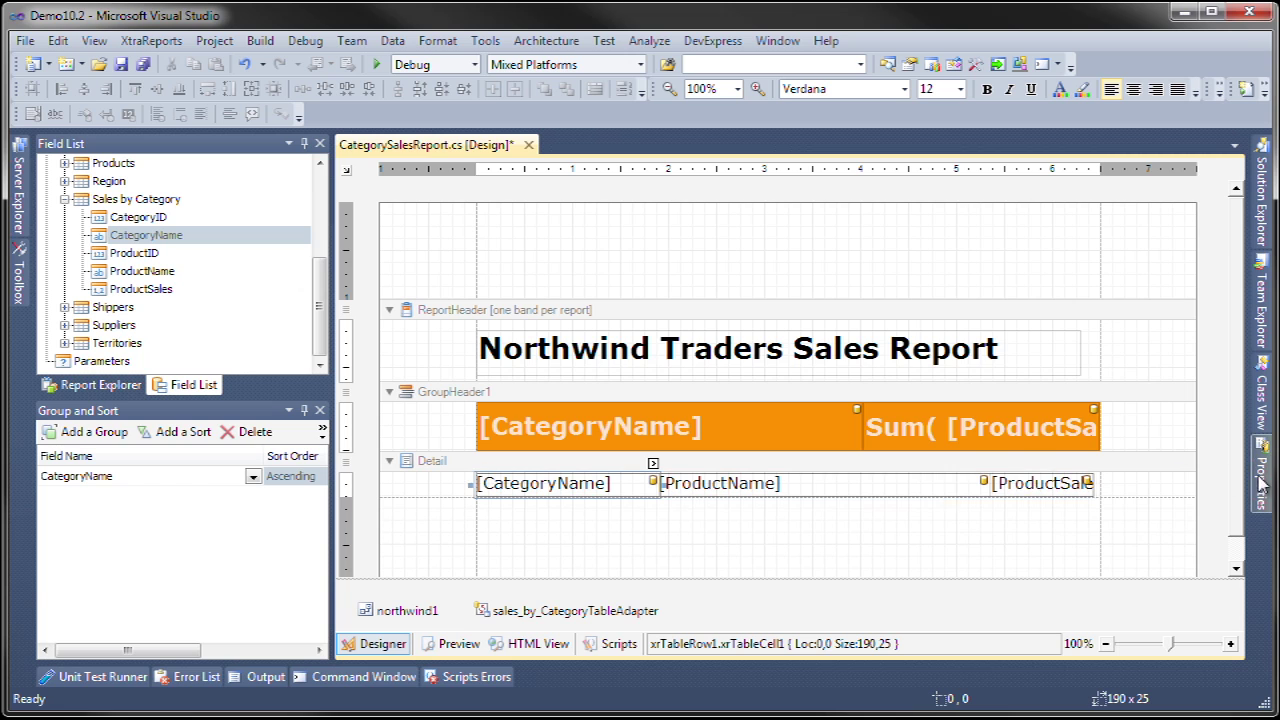
pyautogui.moveTo(1263, 477)
pyautogui.scroll(5, 1135, 452)
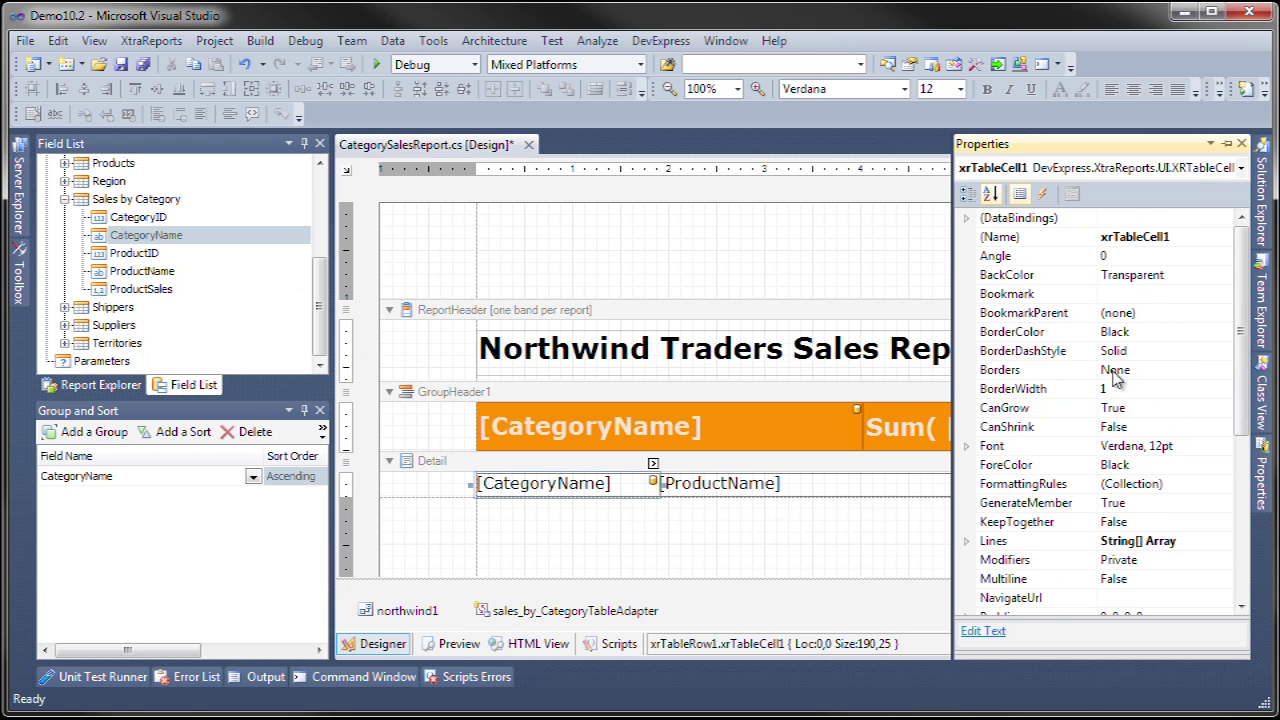
pyautogui.click(967, 219)
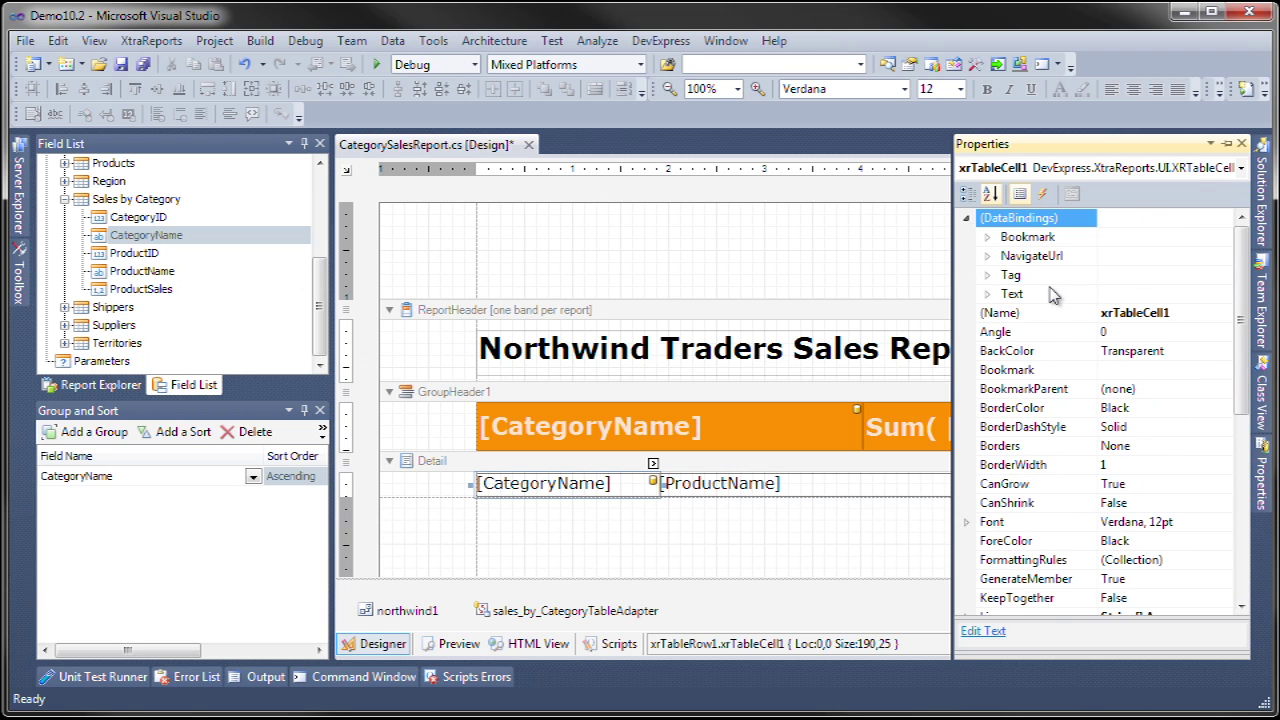
pyautogui.click(988, 294)
pyautogui.click(1133, 314)
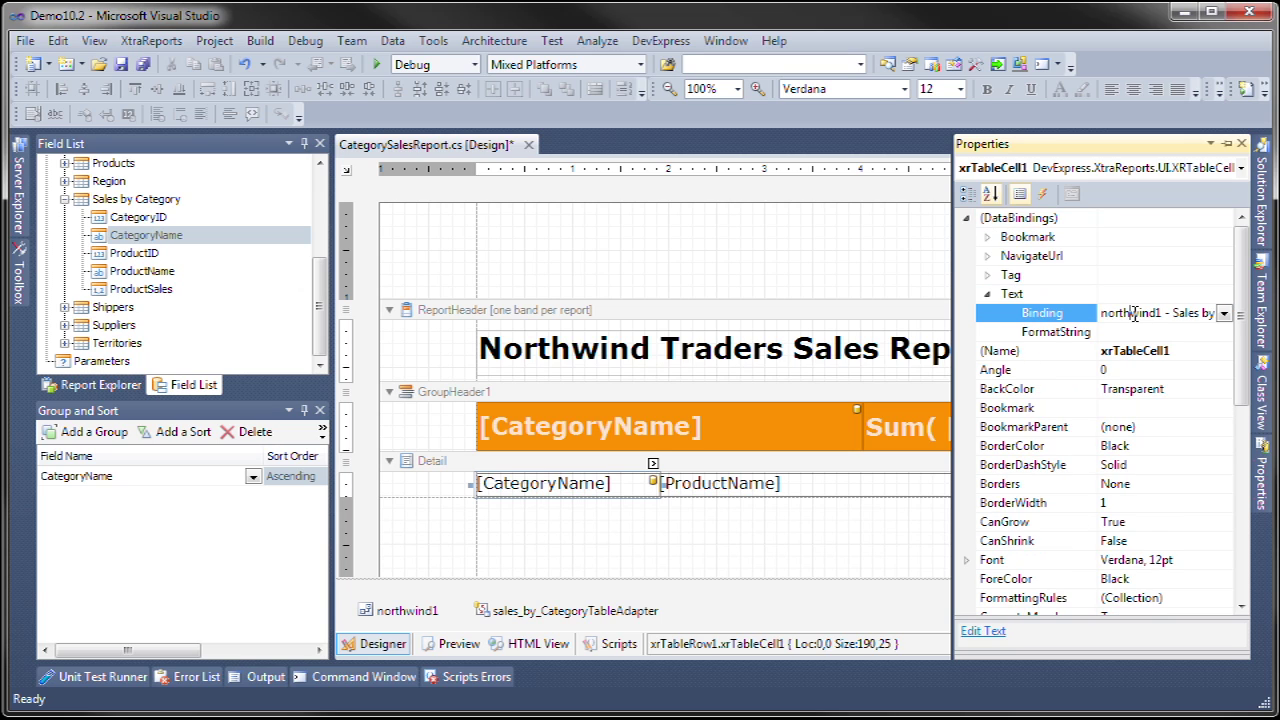
pyautogui.click(1224, 314)
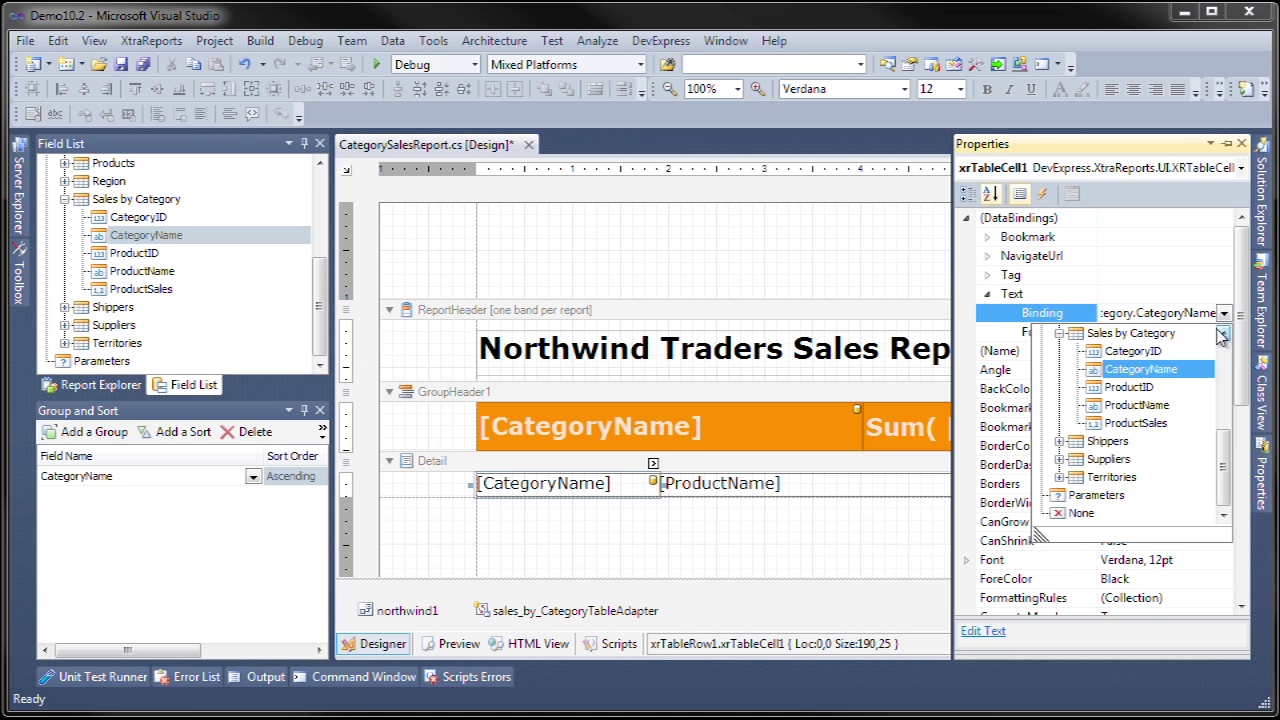
pyautogui.click(1084, 515)
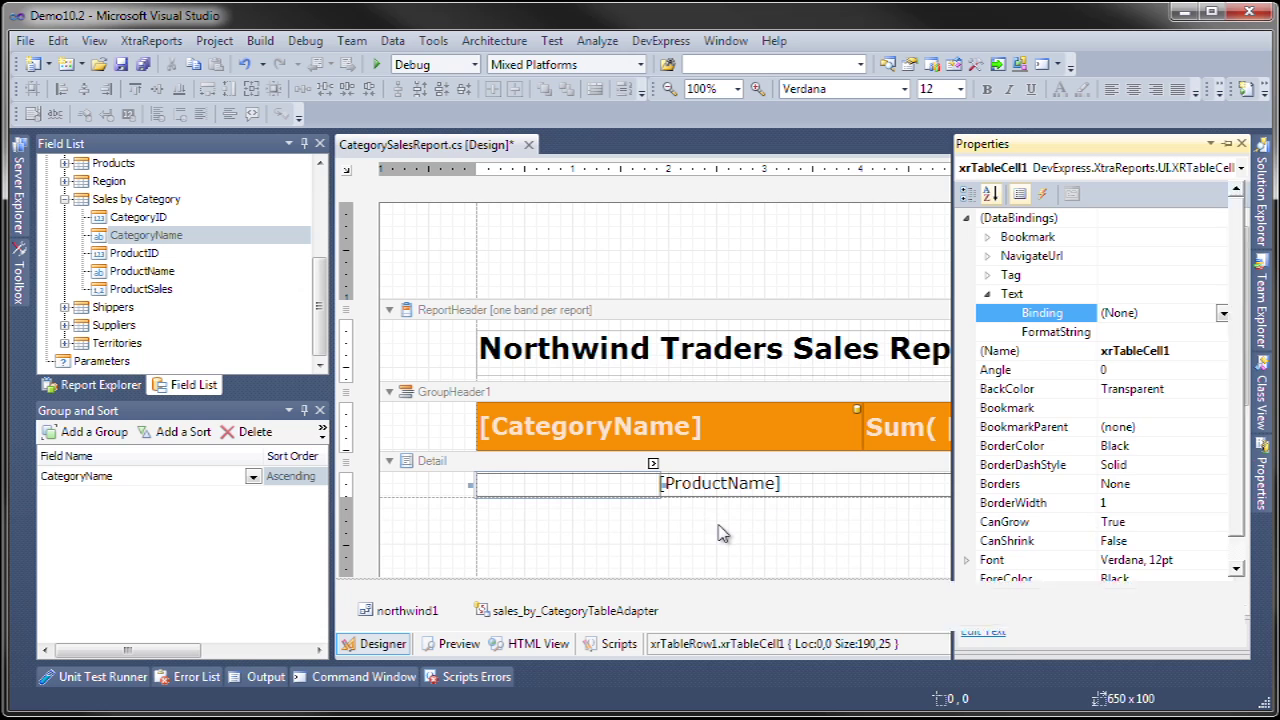
pyautogui.click(688, 540)
pyautogui.click(458, 643)
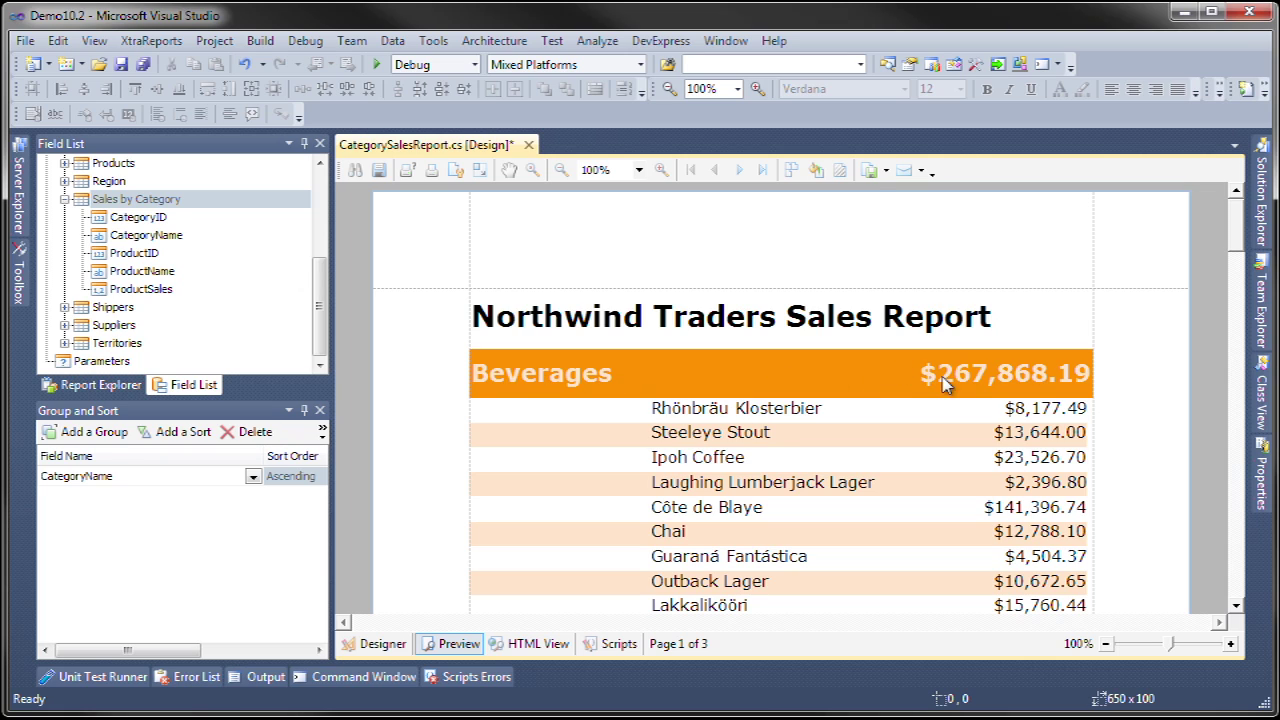
# Review the category groups and their sales totals in the report preview.
pyautogui.scroll(-8, 850, 432)
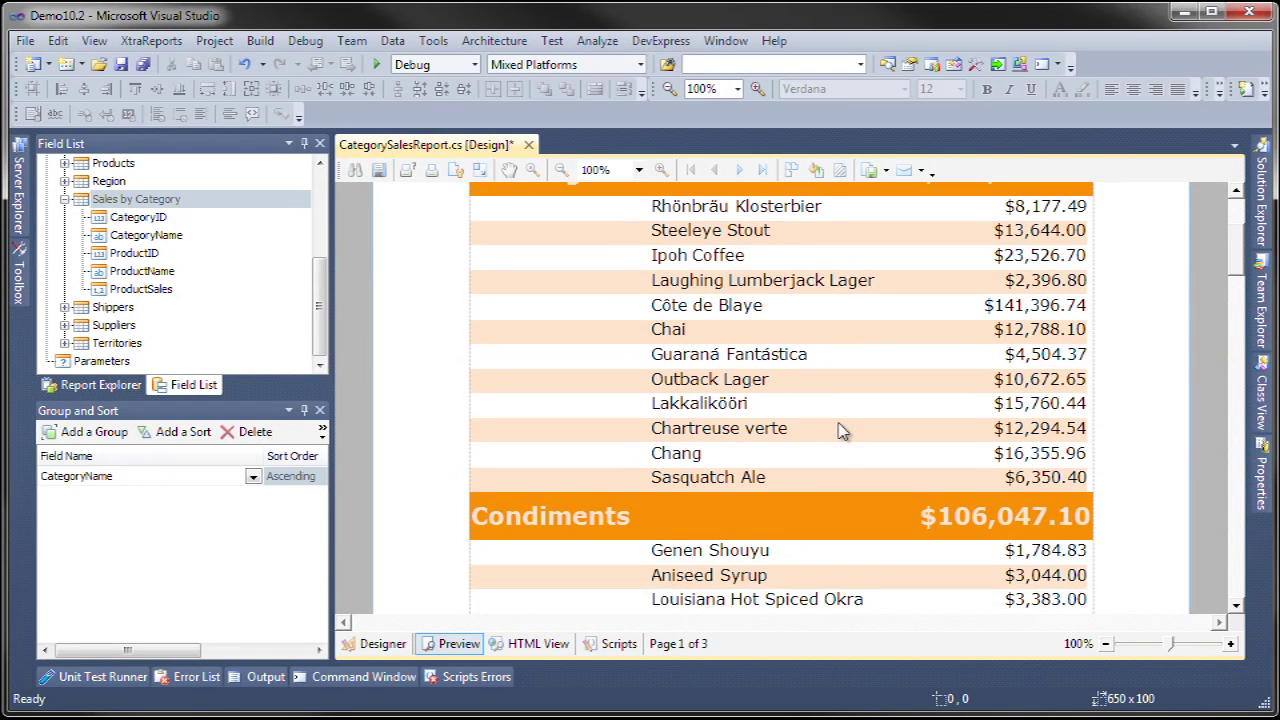
pyautogui.scroll(-3, 843, 428)
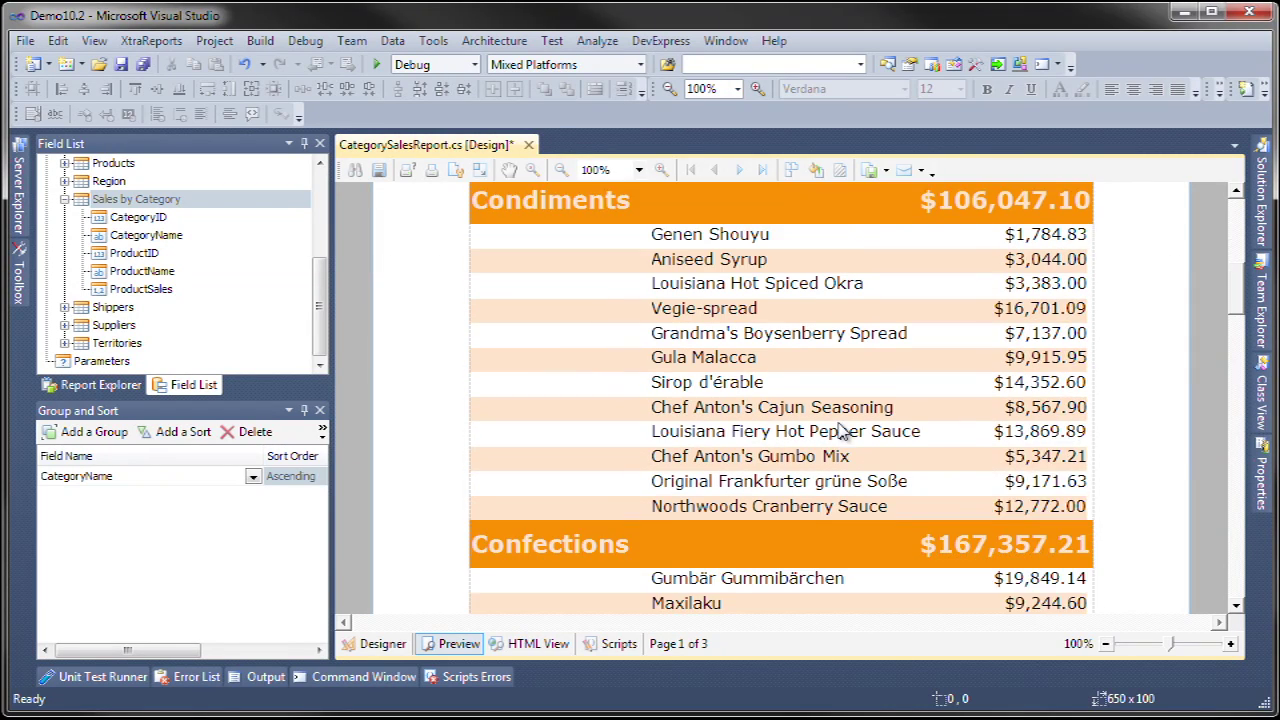
pyautogui.scroll(2, 820, 432)
pyautogui.scroll(2, 850, 421)
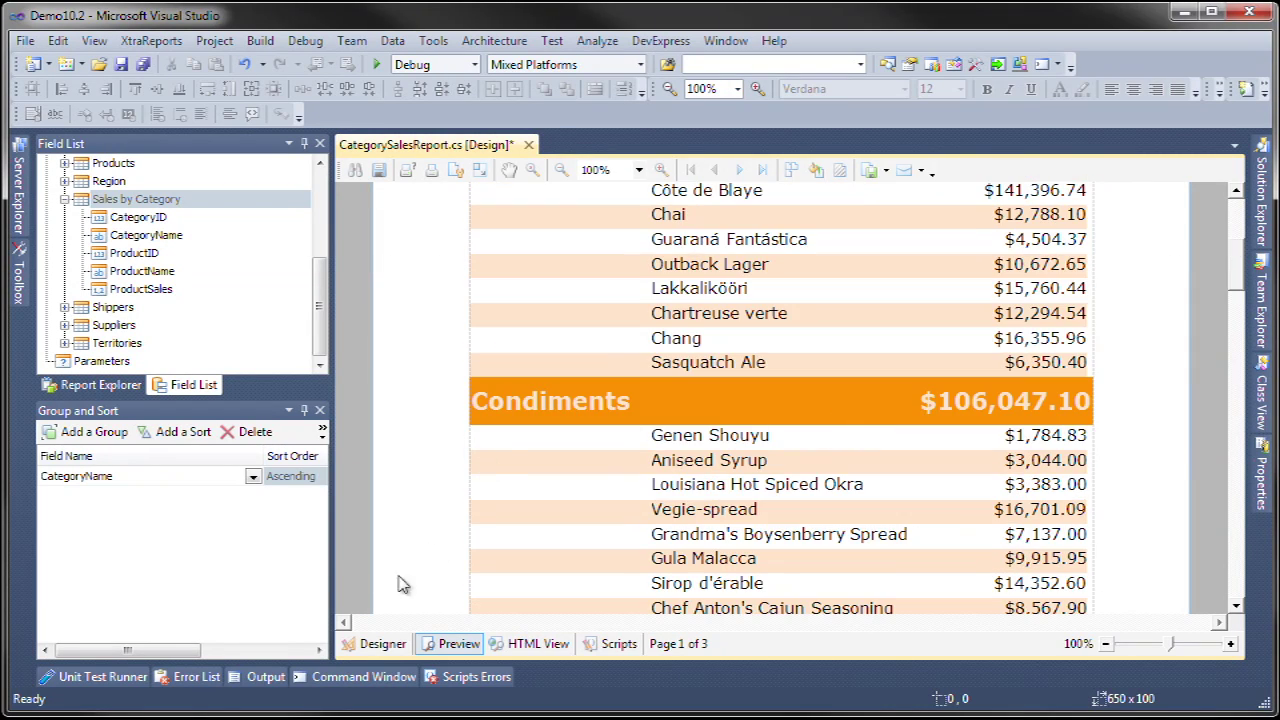
# Enable the sorting summary of the GroupHeader1 band in the designer and base it on the ProductSales field.
pyautogui.click(374, 643)
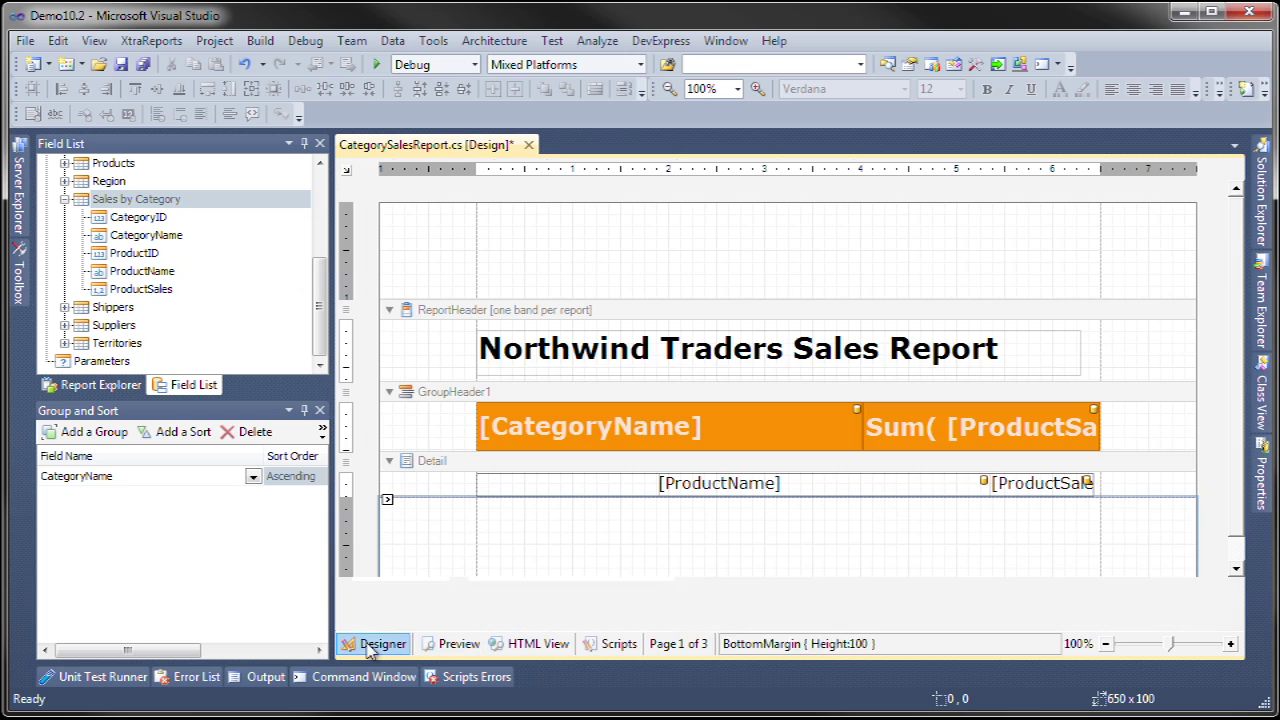
pyautogui.click(478, 398)
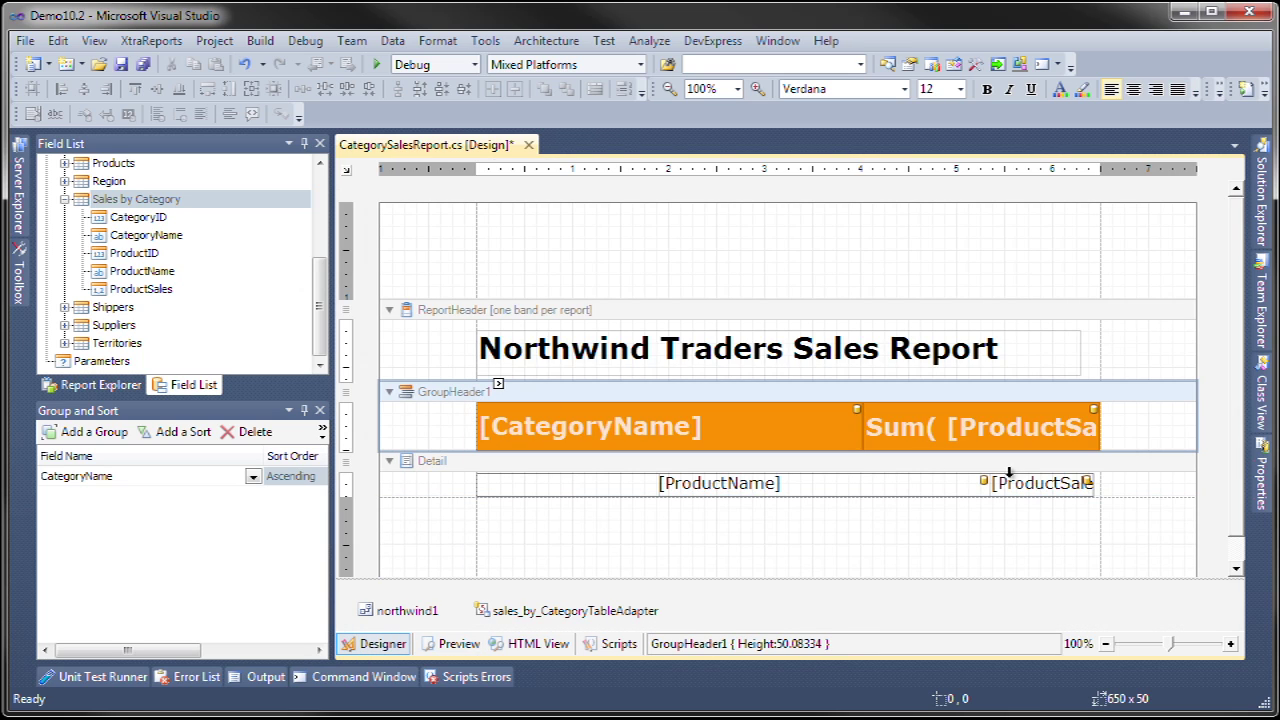
pyautogui.click(1260, 490)
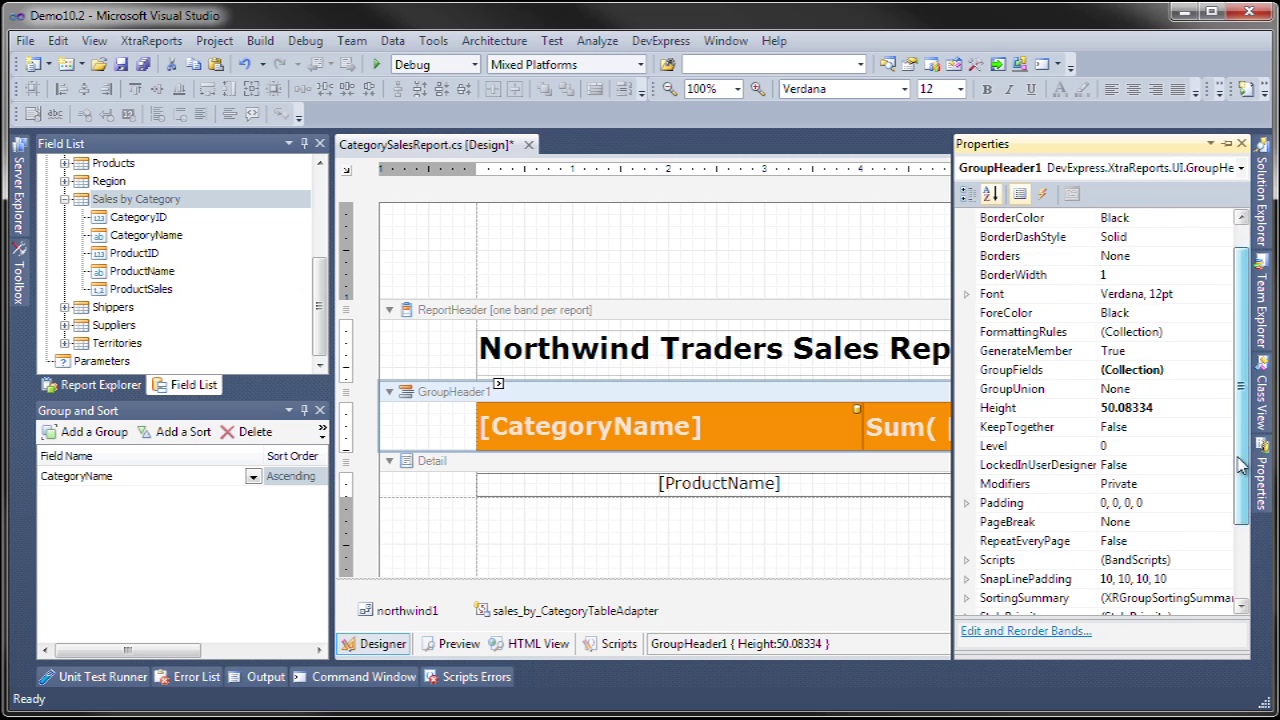
pyautogui.scroll(-4, 1240, 440)
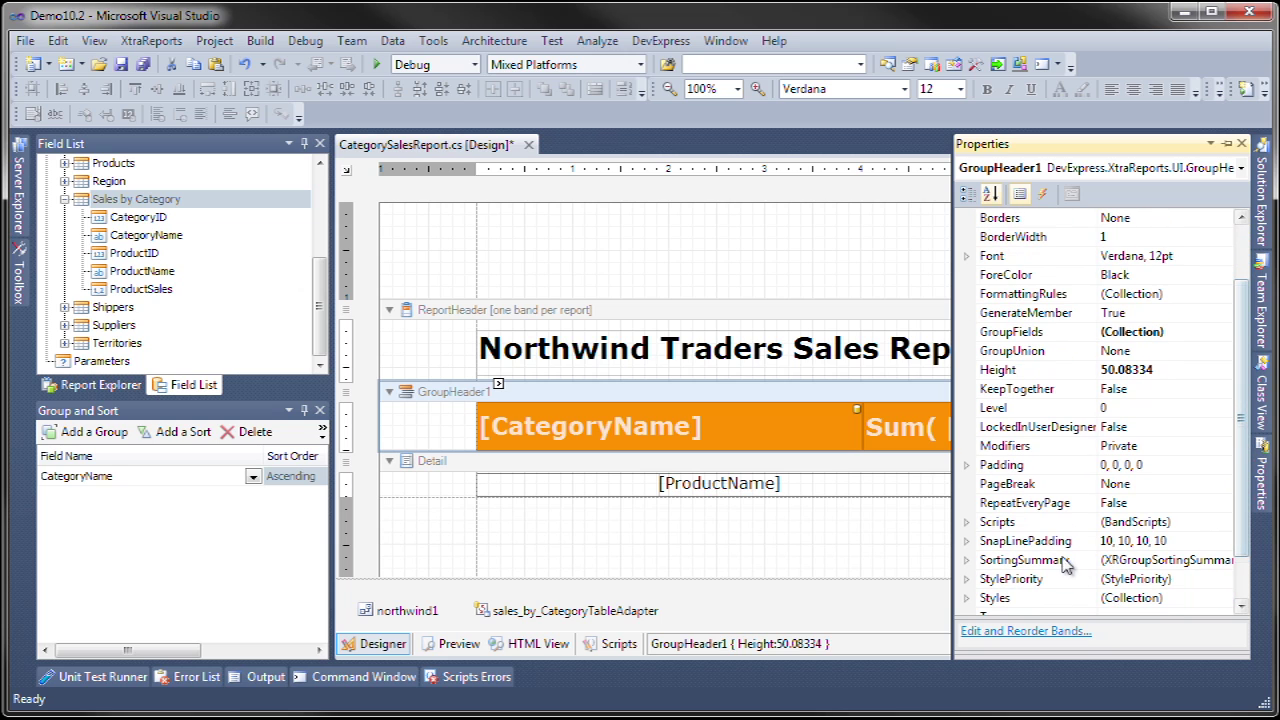
pyautogui.click(1192, 558)
pyautogui.click(1223, 561)
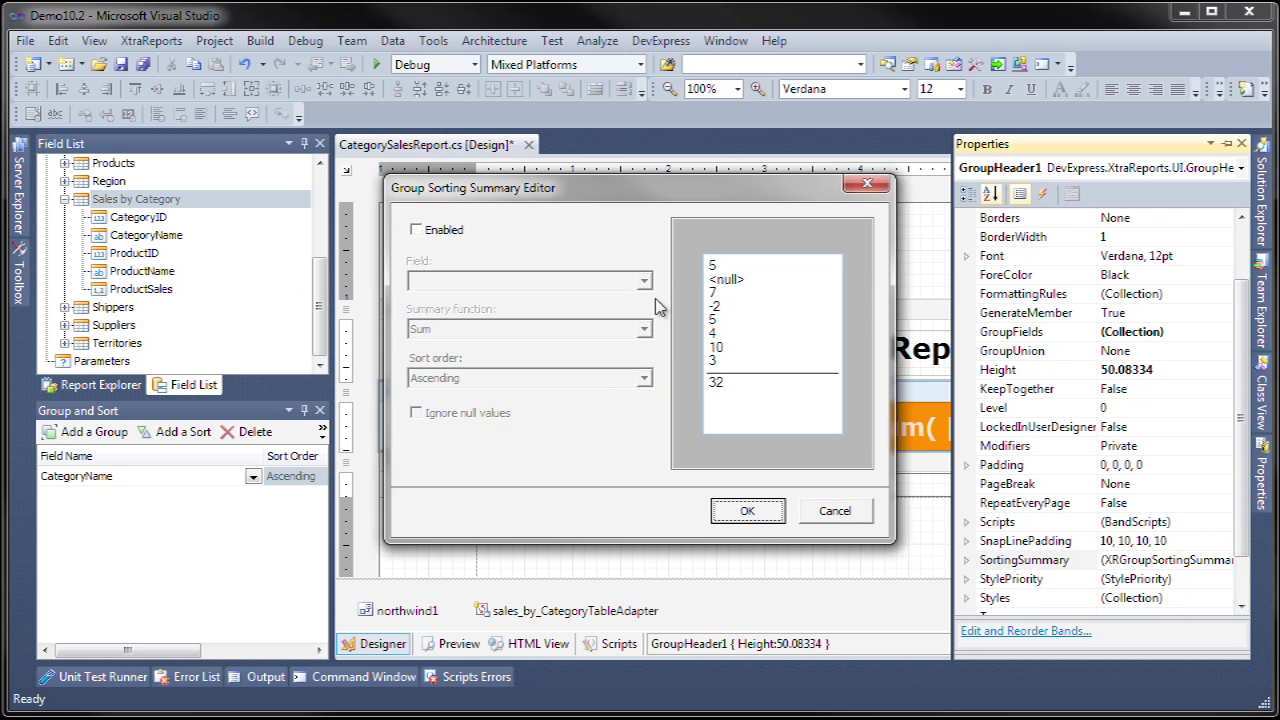
pyautogui.click(433, 240)
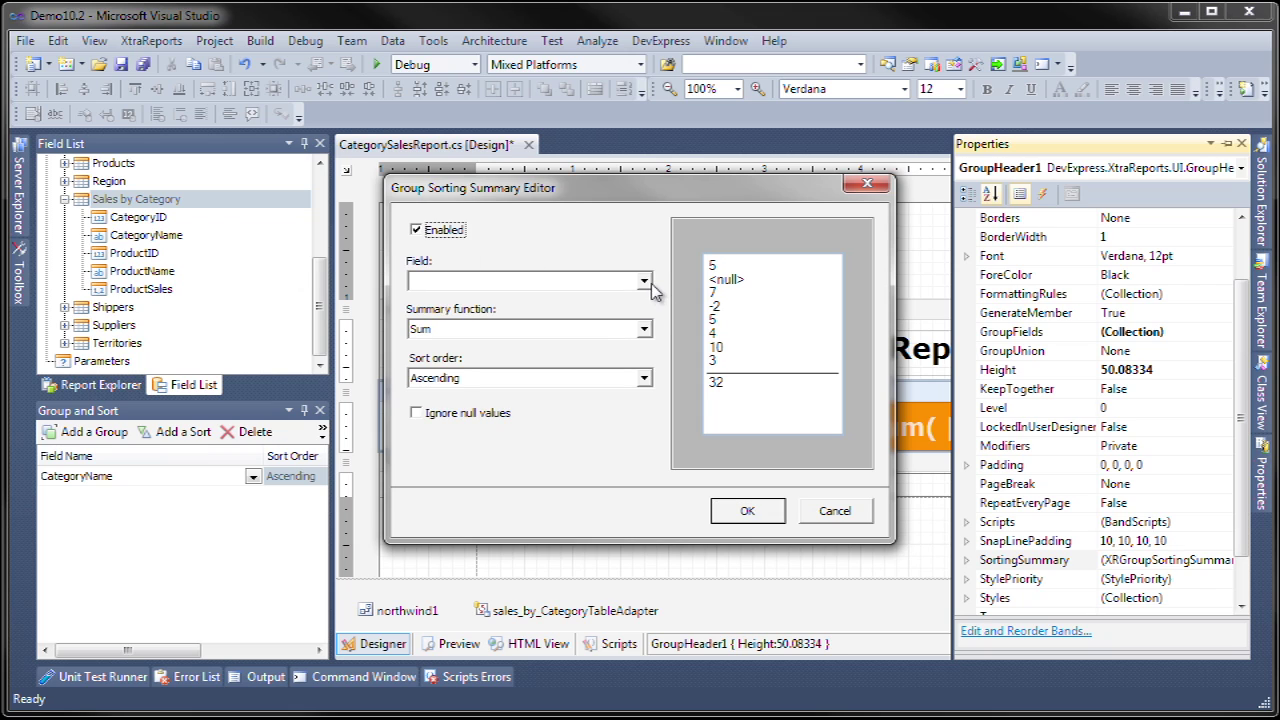
pyautogui.click(645, 282)
pyautogui.click(495, 393)
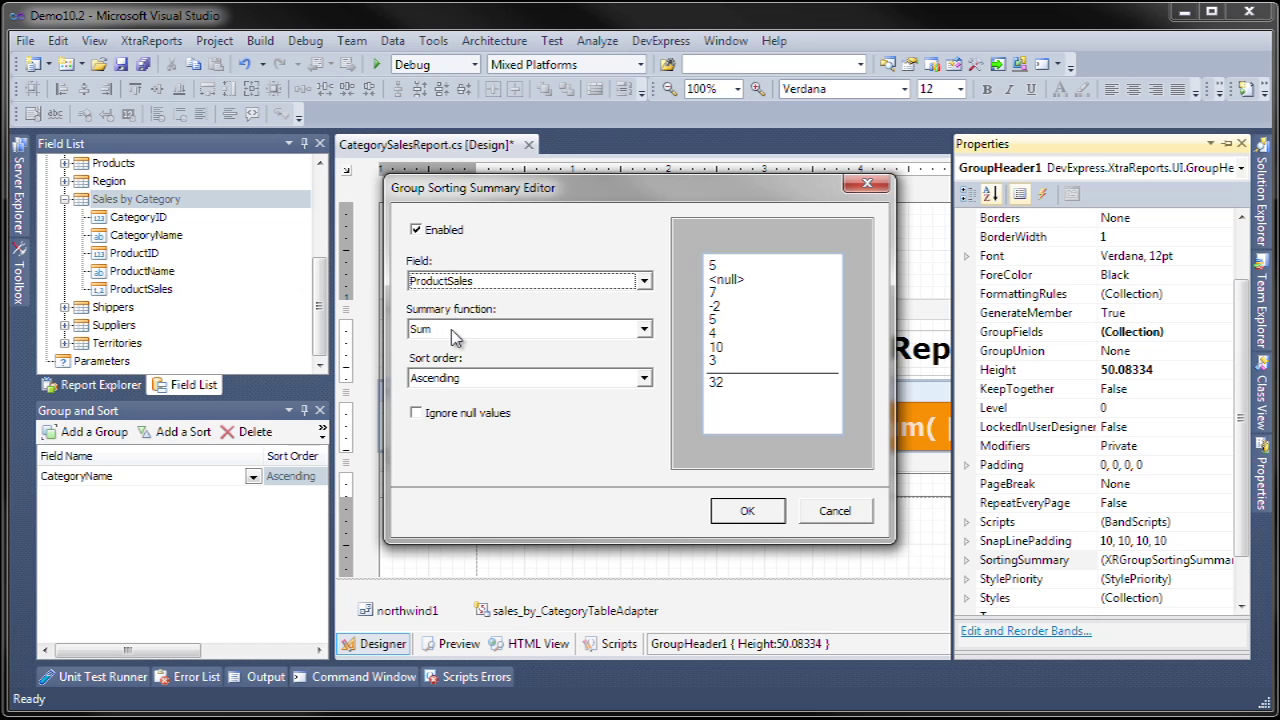
# Set the group sorting summary's sort order to Descending and apply it.
pyautogui.click(644, 378)
pyautogui.click(549, 417)
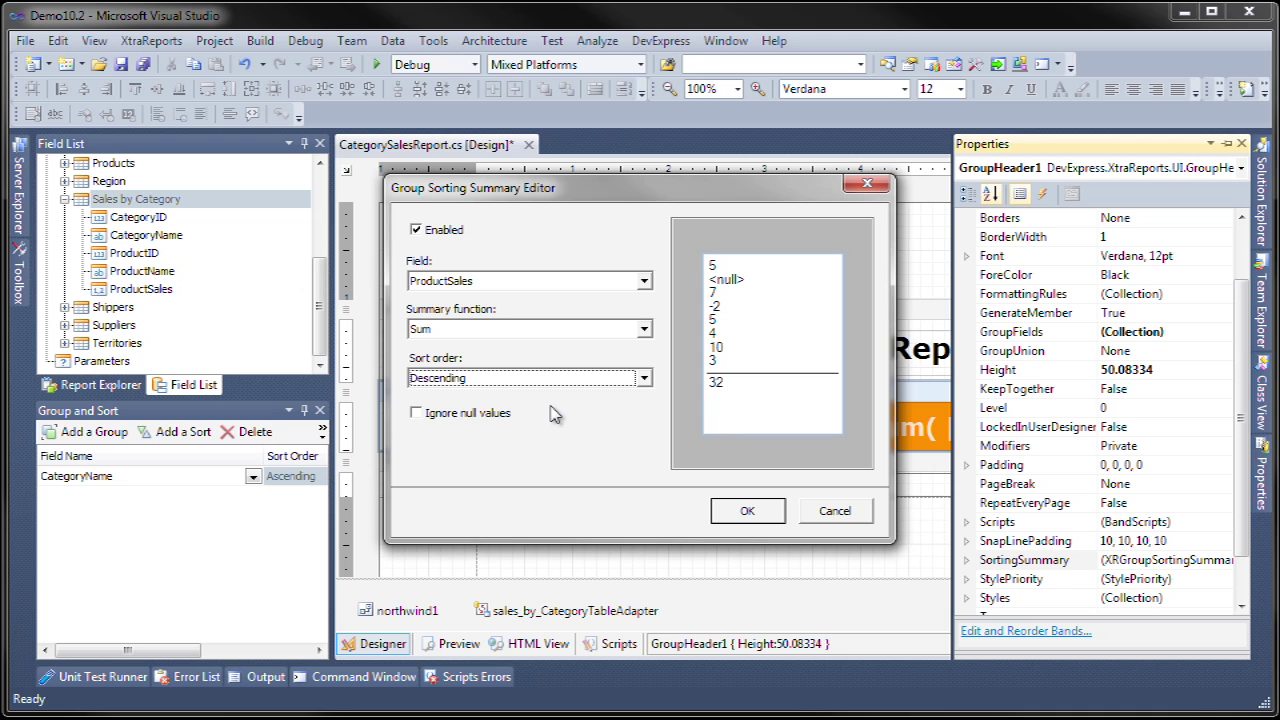
pyautogui.click(745, 511)
# Preview the report and check the order of the category groups by total sales.
pyautogui.click(458, 643)
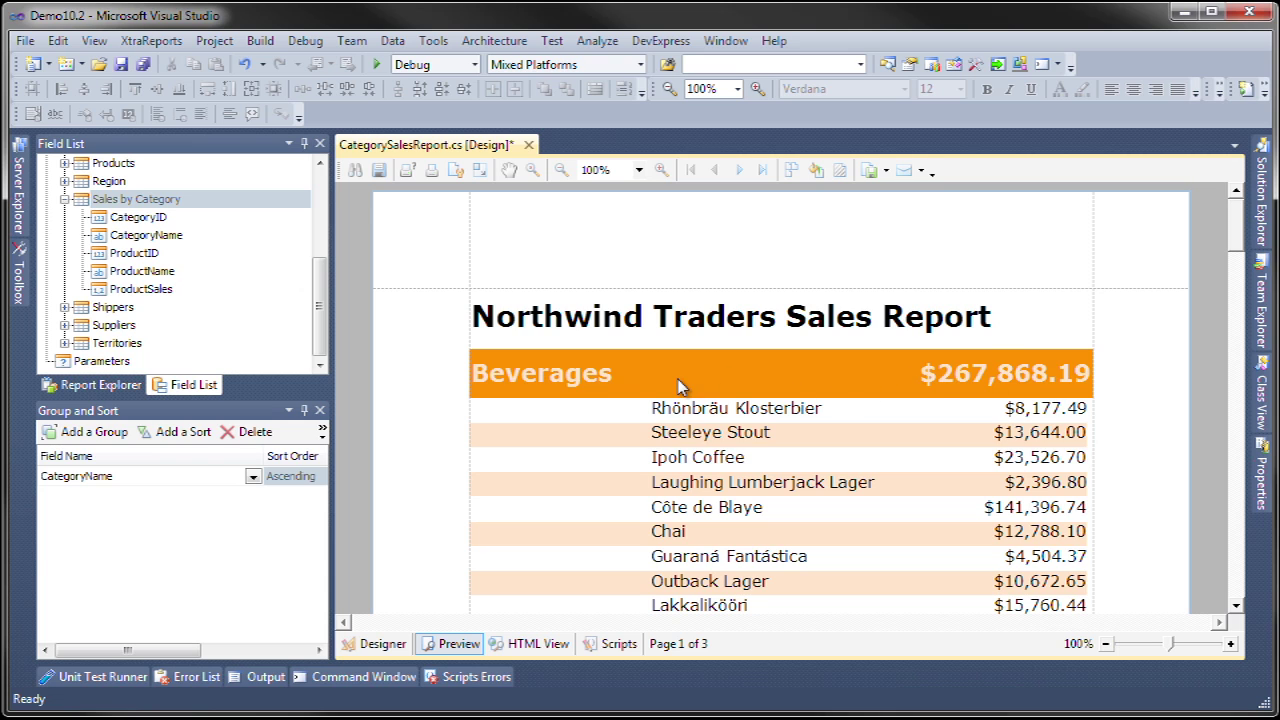
pyautogui.scroll(-5, 678, 387)
pyautogui.scroll(1, 678, 390)
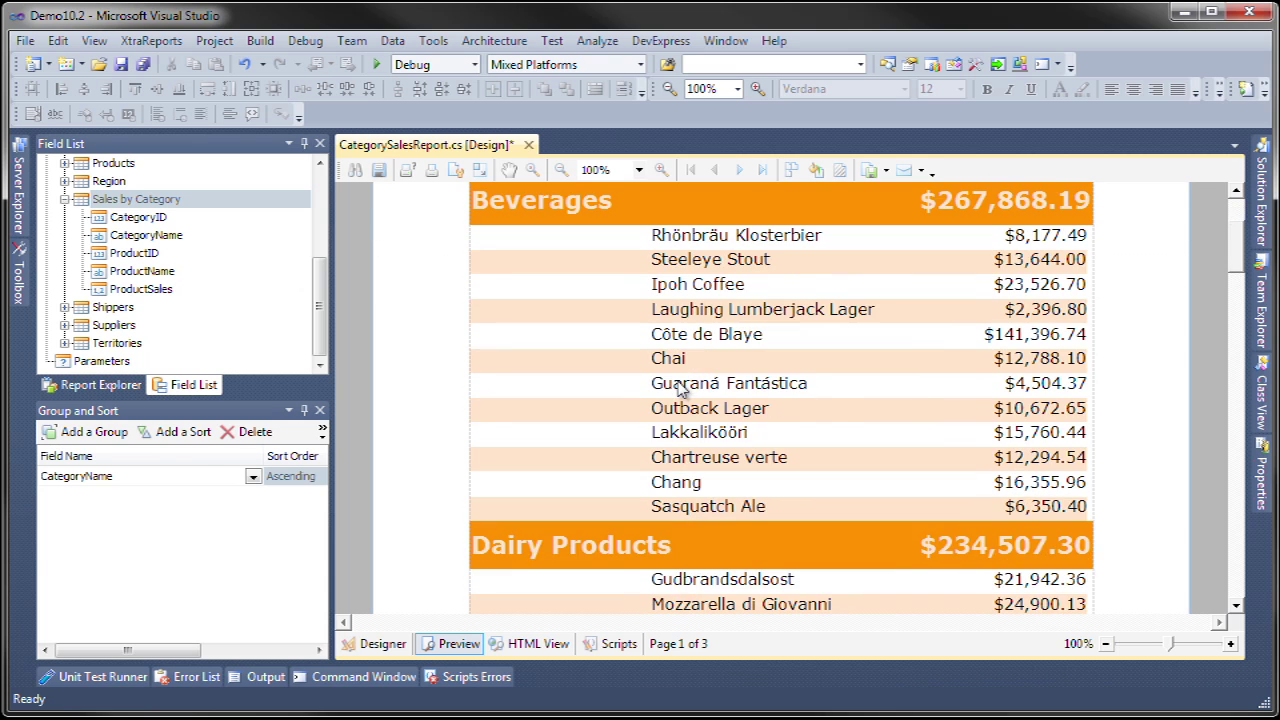
pyautogui.scroll(-8, 678, 390)
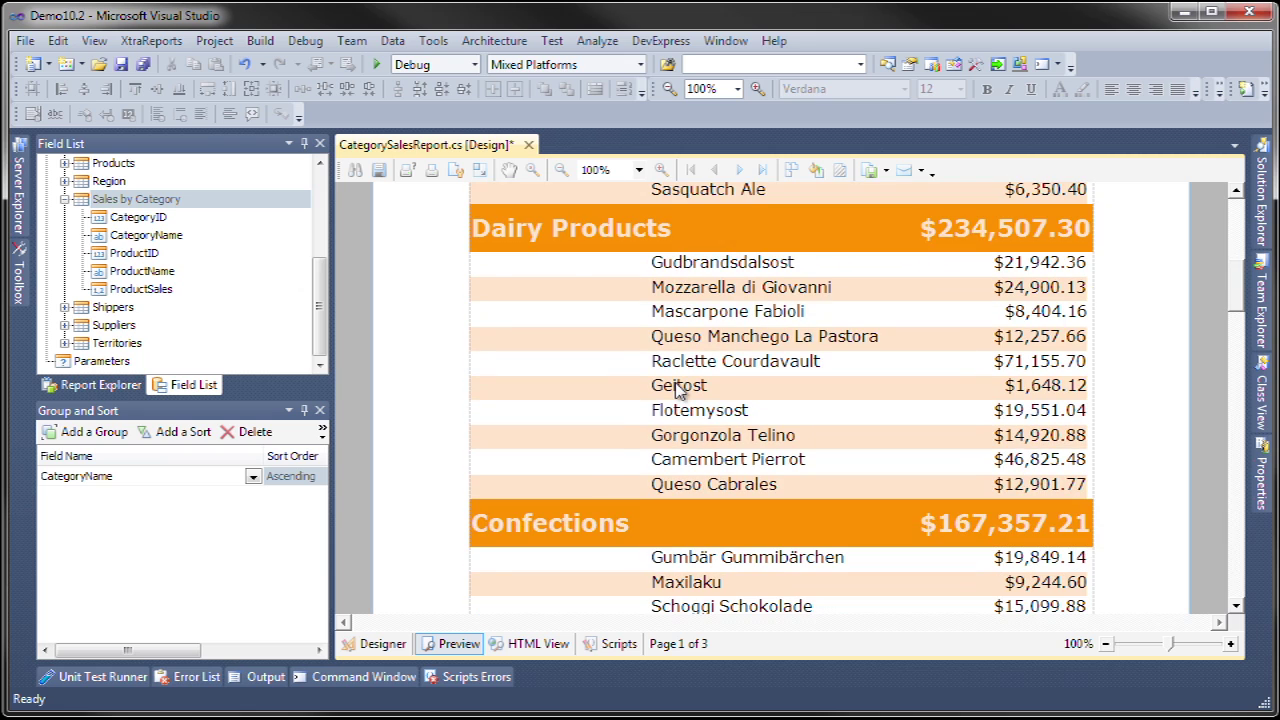